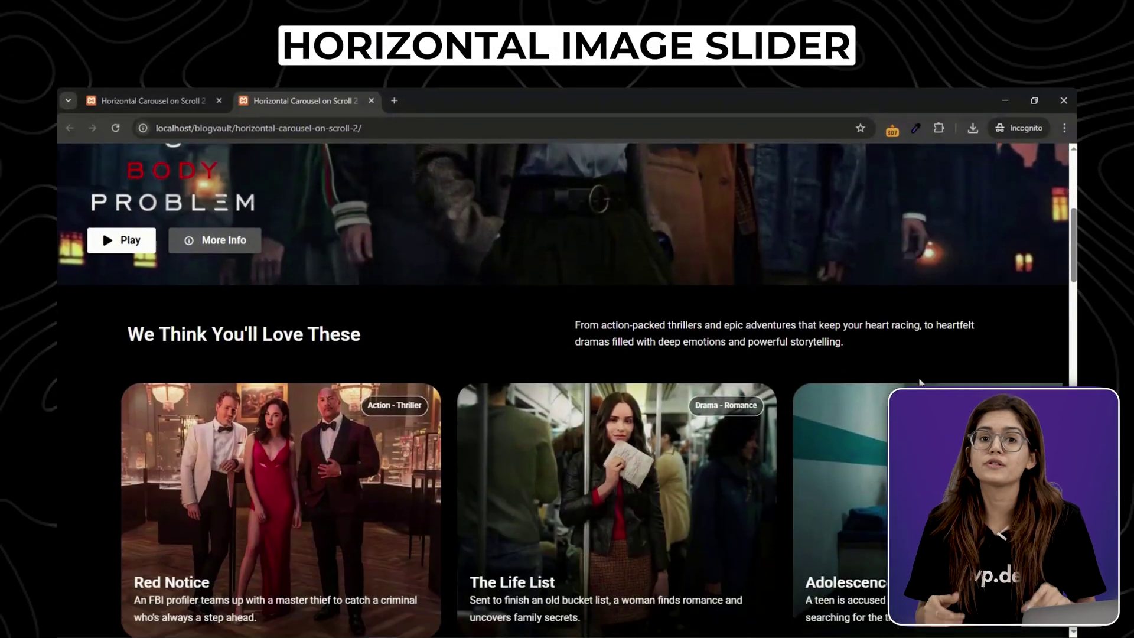
scroll(920, 383, "down", 1)
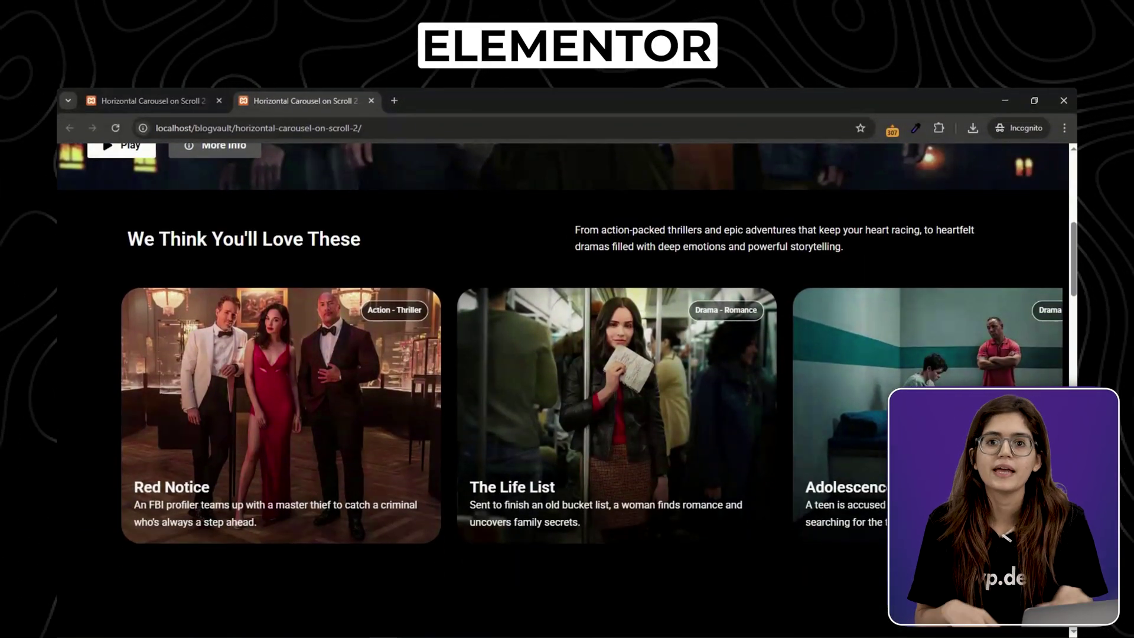
Step: Add an empty single-column container below the hero with a 3600 px minimum height
scroll(567, 355, "down", 3)
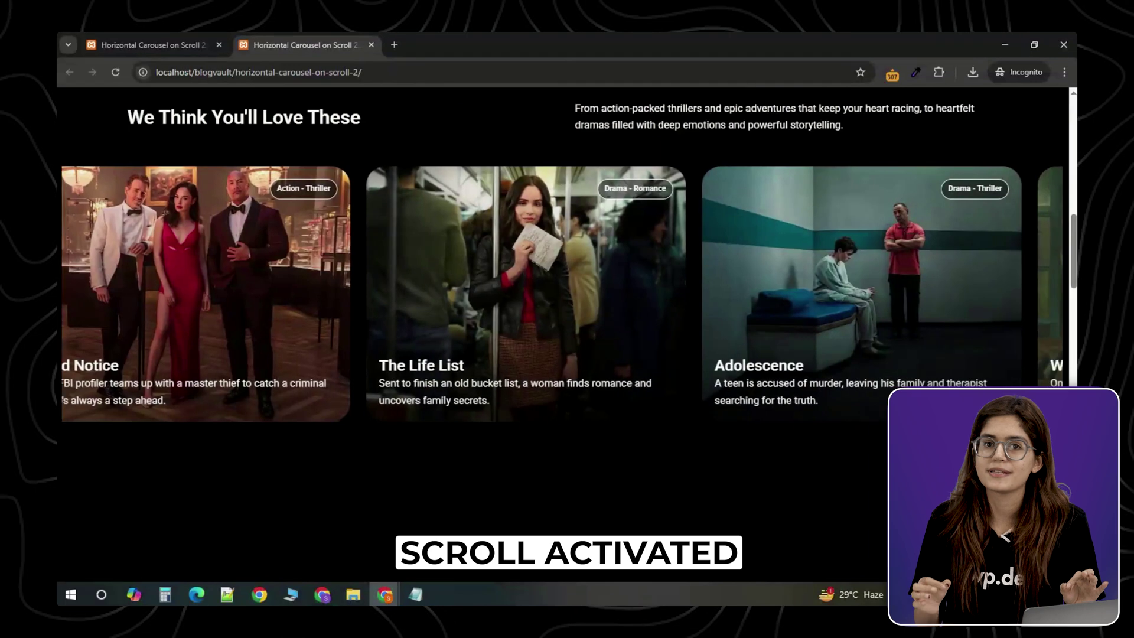
scroll(1074, 270, "down", 3)
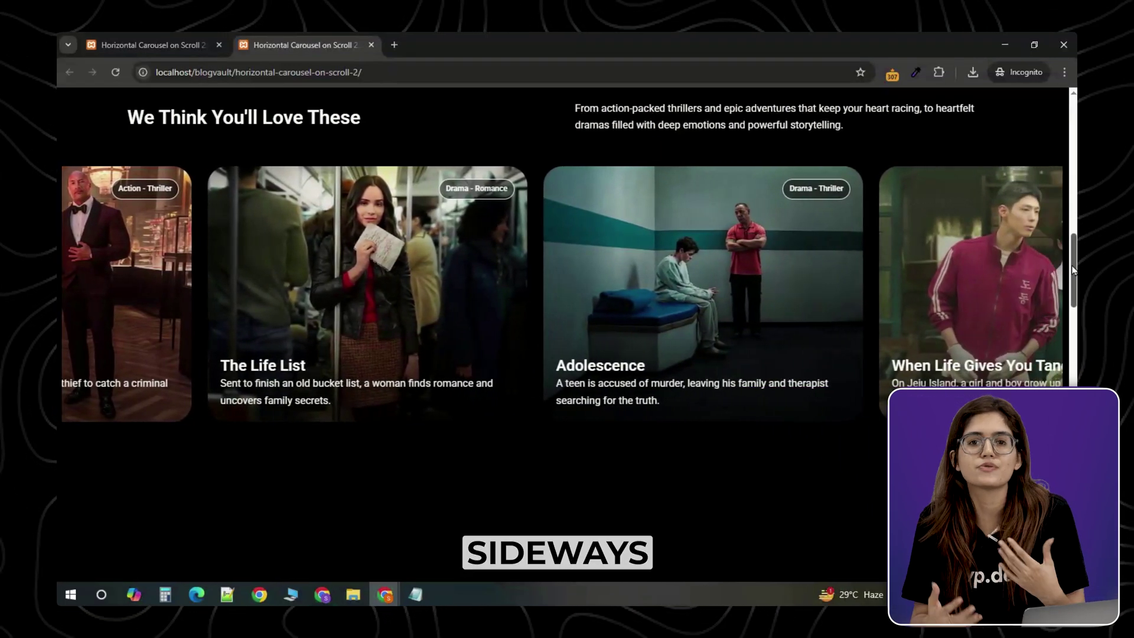
left_click_drag(1073, 270, 1067, 356)
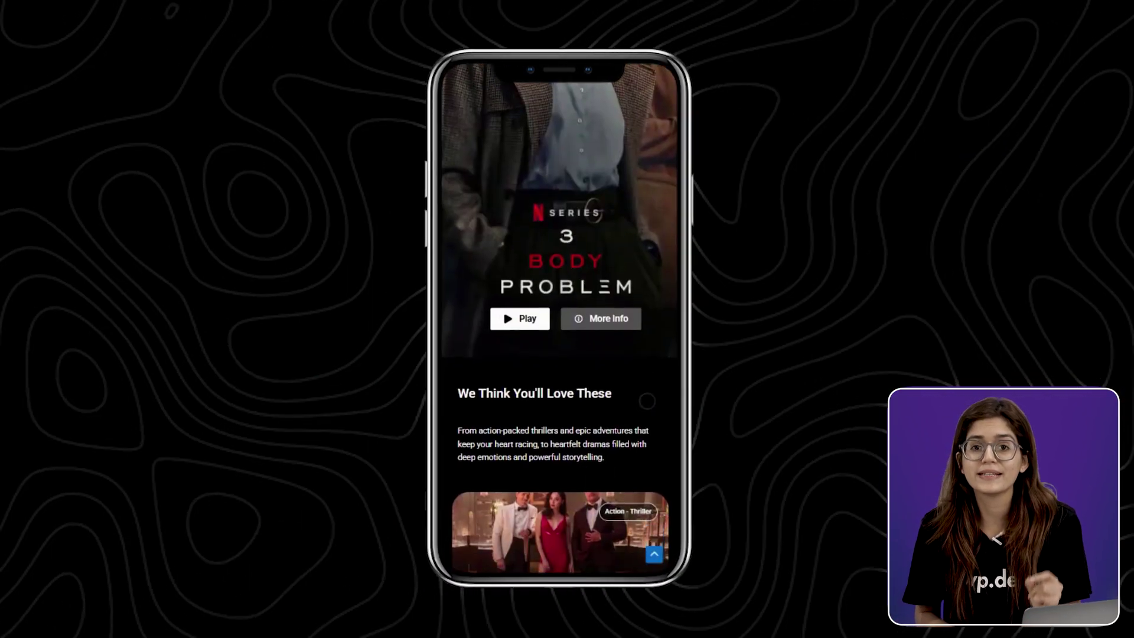
scroll(647, 401, "down", 5)
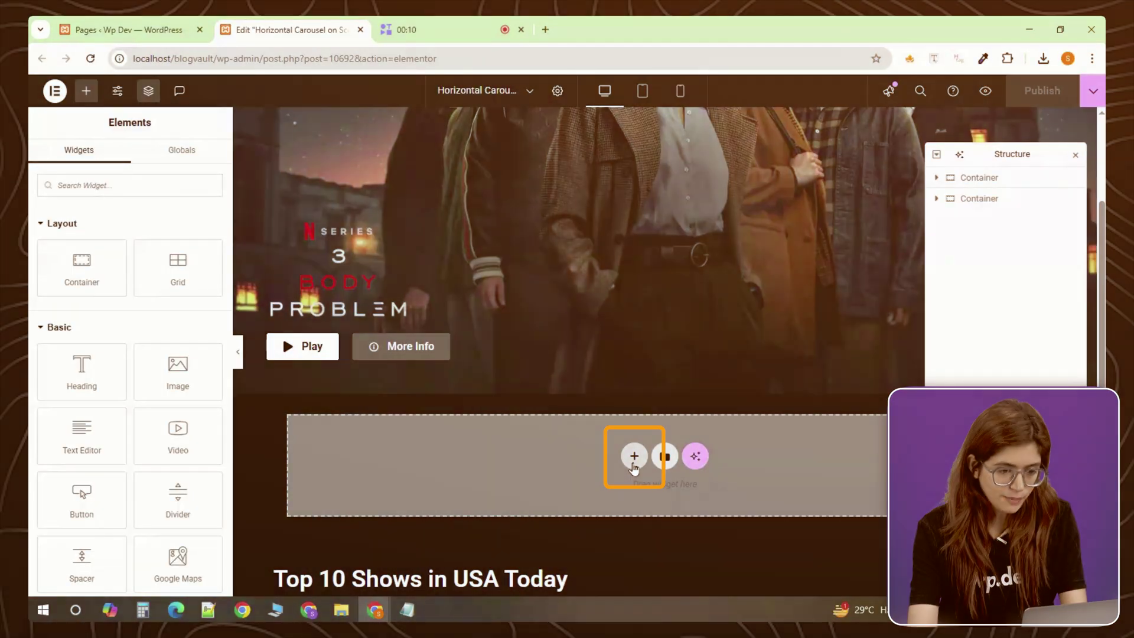
left_click(632, 456)
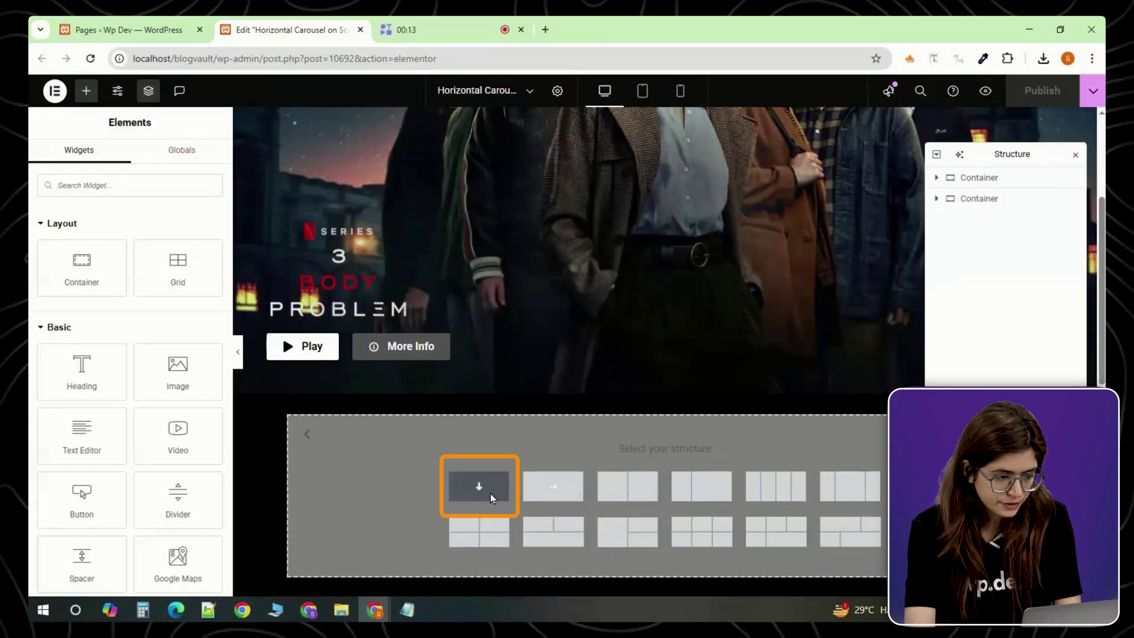
left_click(491, 494)
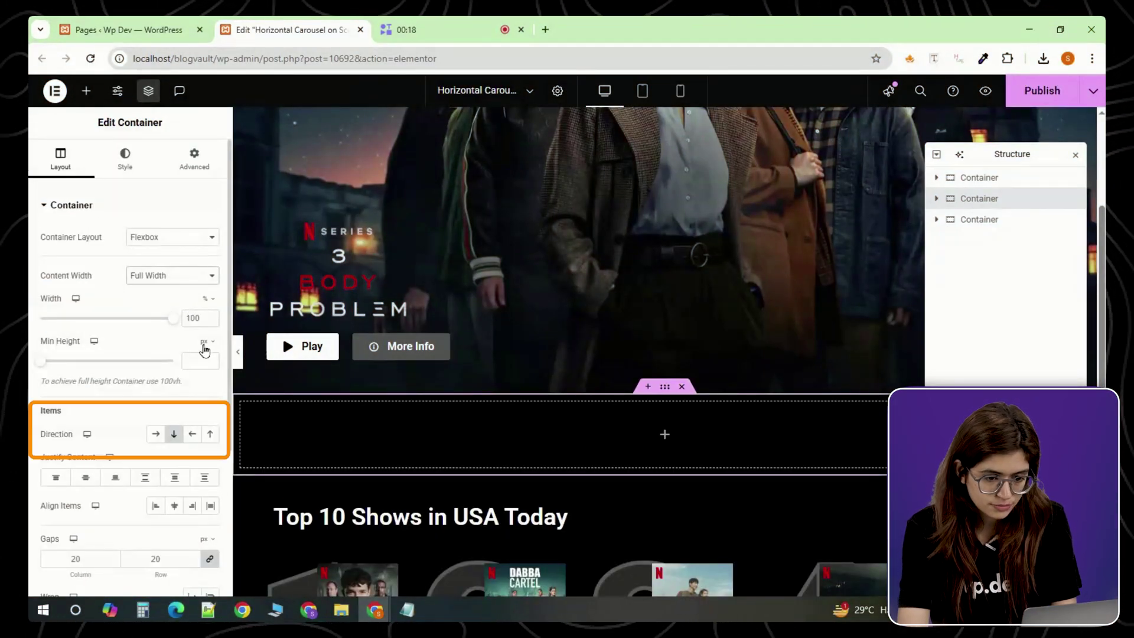
left_click(197, 361)
type("3")
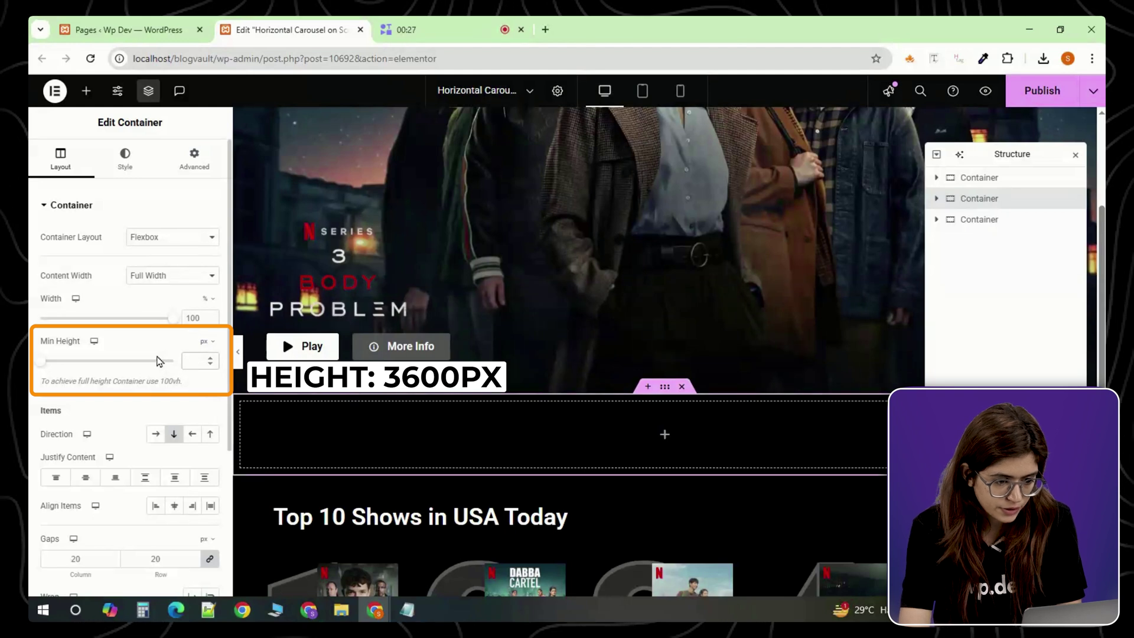
type("600")
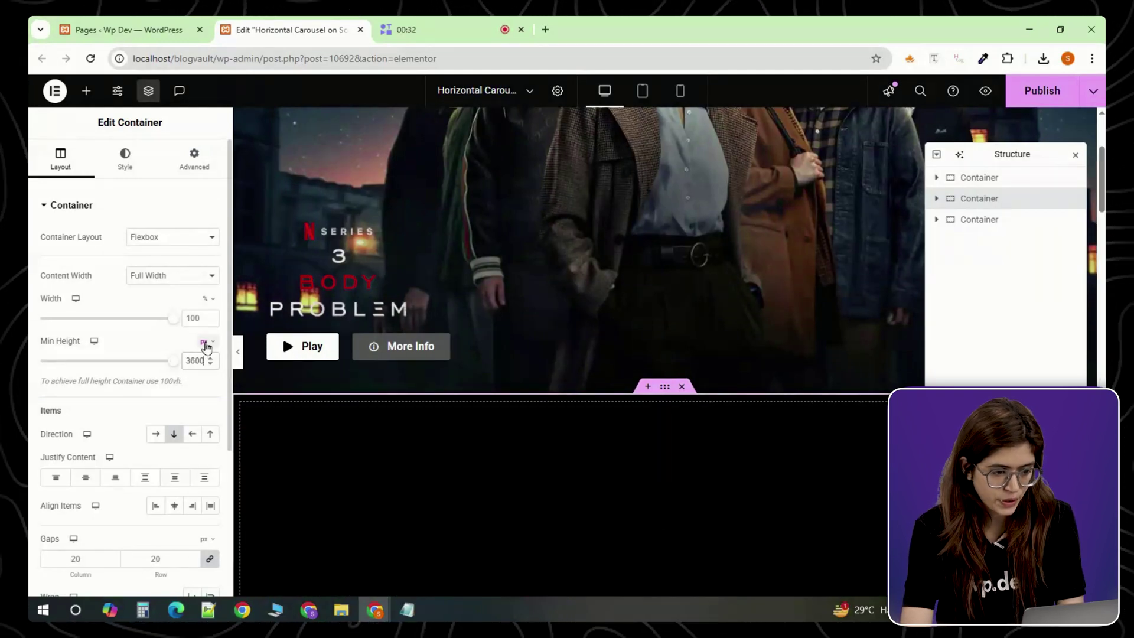
Step: Set the container's overflow to Hidden under Additional Options
scroll(108, 423, "down", 3)
left_click(140, 476)
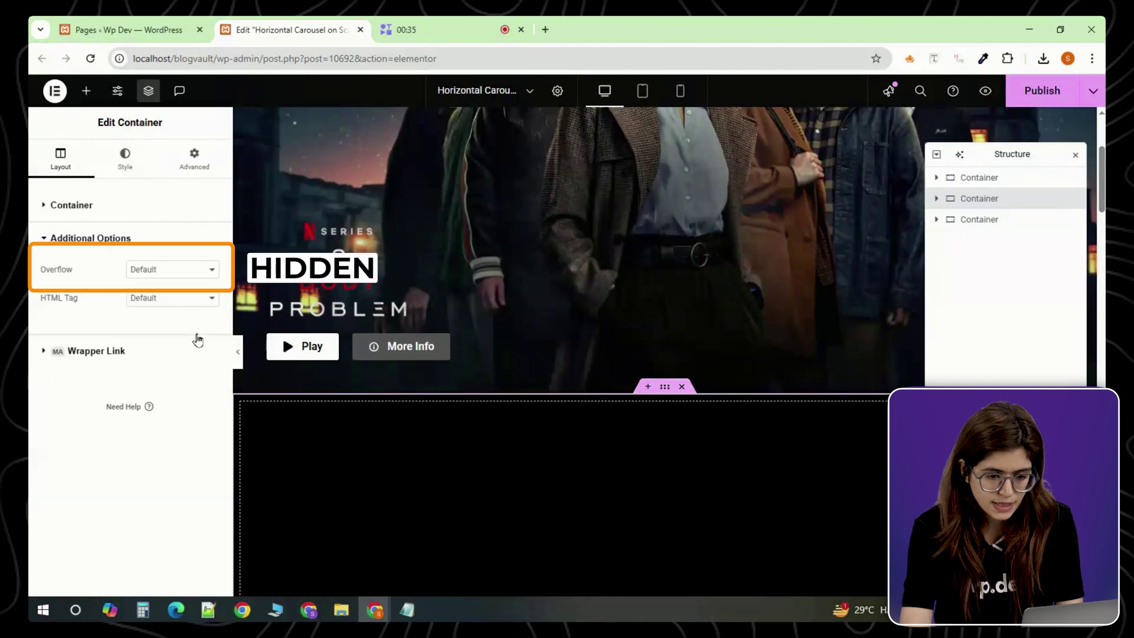
left_click(201, 271)
left_click(185, 301)
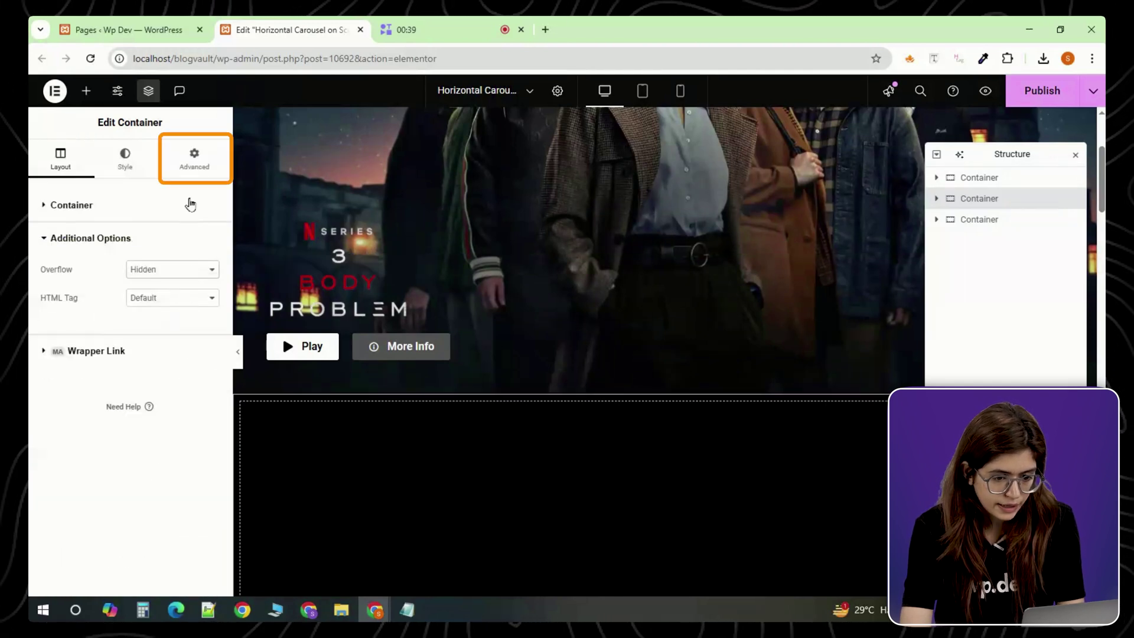
Step: Give the container the CSS class scroll-wrap and start renaming it in Navigator
left_click(203, 155)
scroll(203, 349, "down", 3)
left_click(145, 436)
type("scroll-wrap")
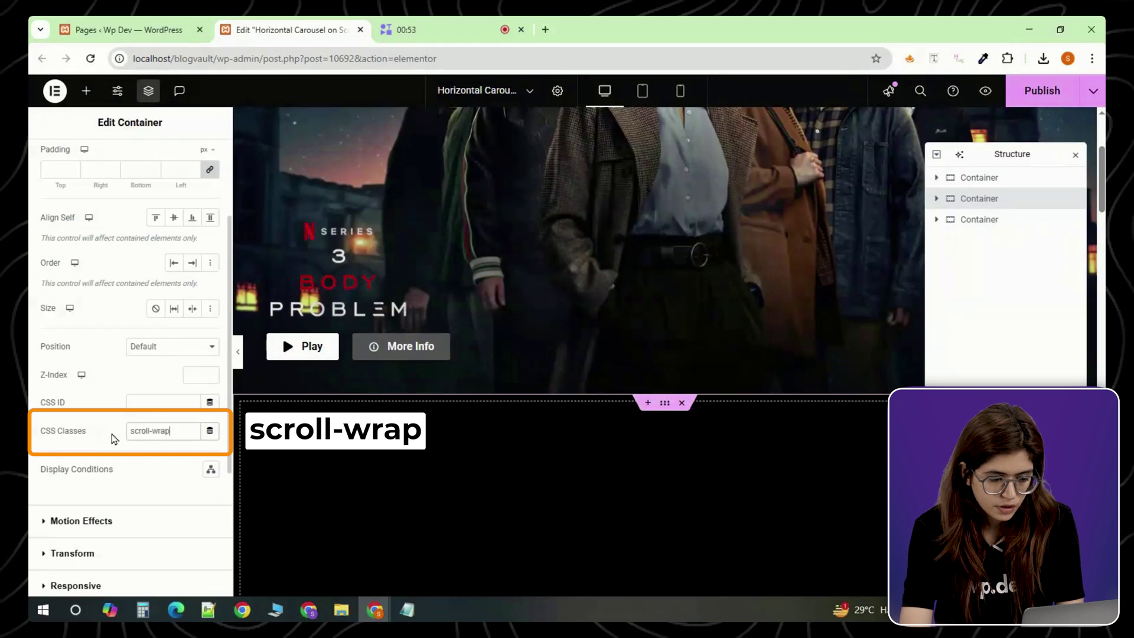
double_click(981, 198)
type("Ma")
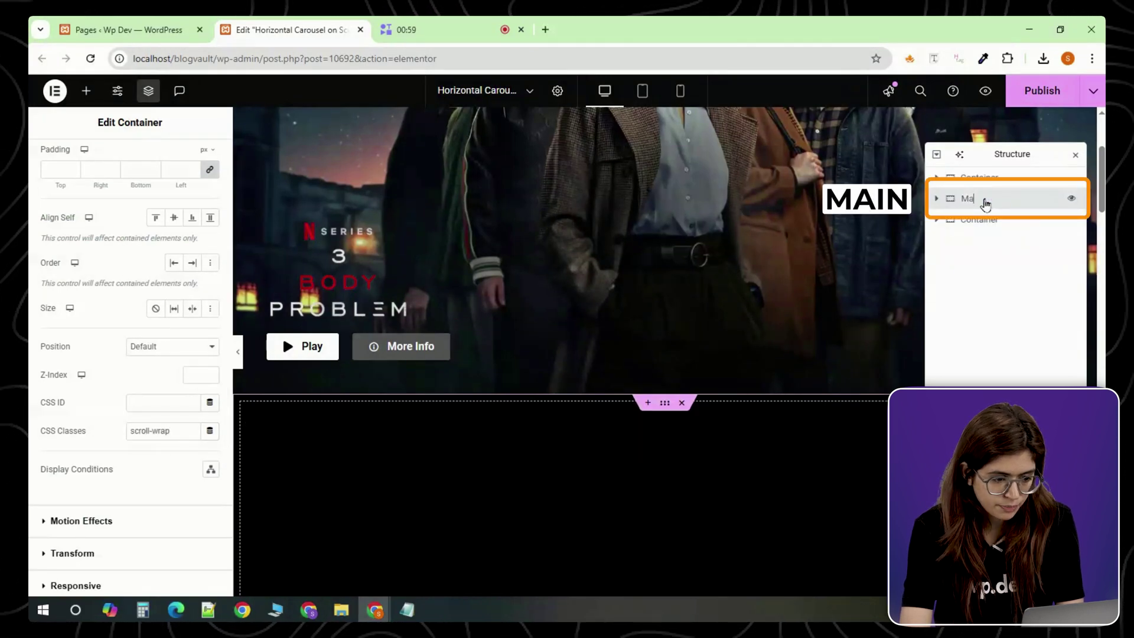
Step: Name the outer container Main and add an inner container, entering 1400
type("in")
key("Return")
left_click(86, 91)
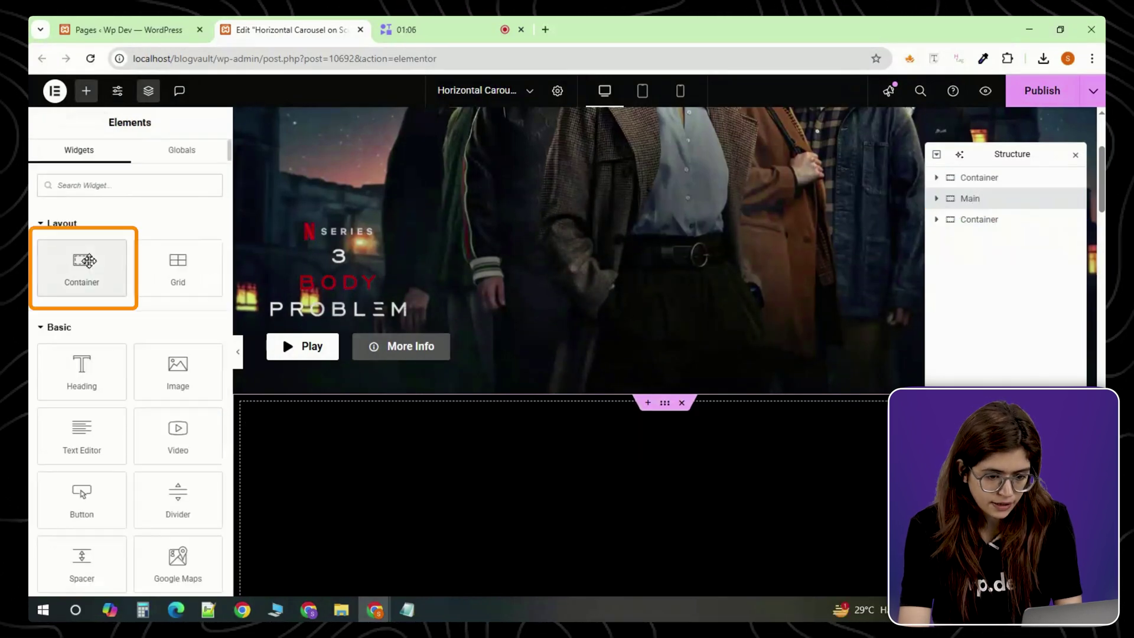
left_click(88, 260)
type("1400")
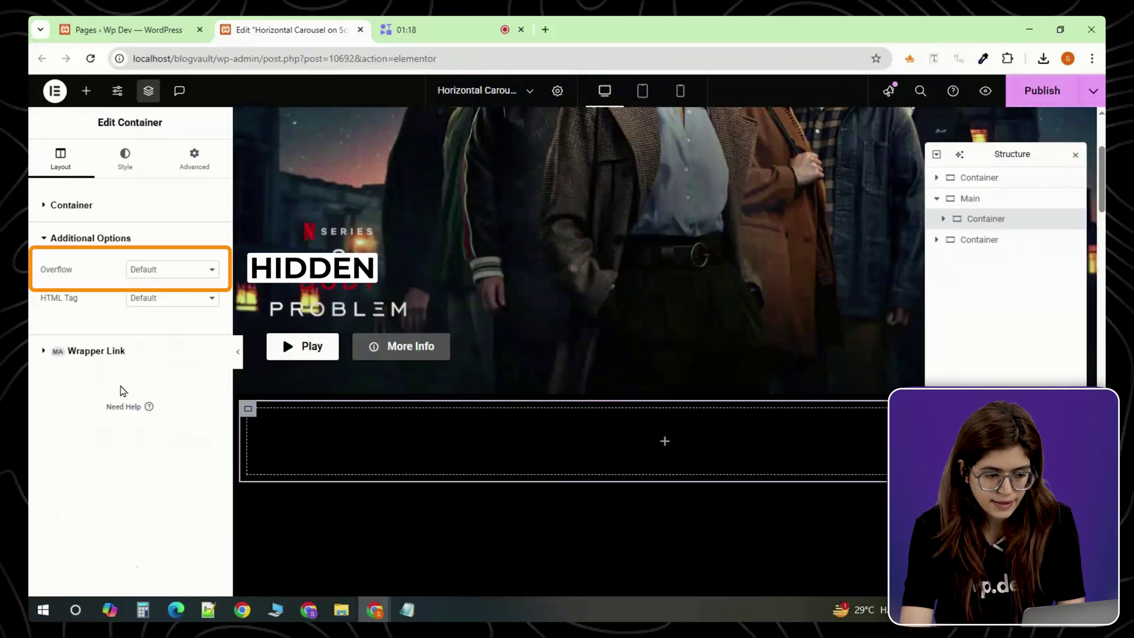
Step: Set the inner container's overflow to Hidden and its CSS class to sticky-wrap
left_click(169, 269)
left_click(164, 304)
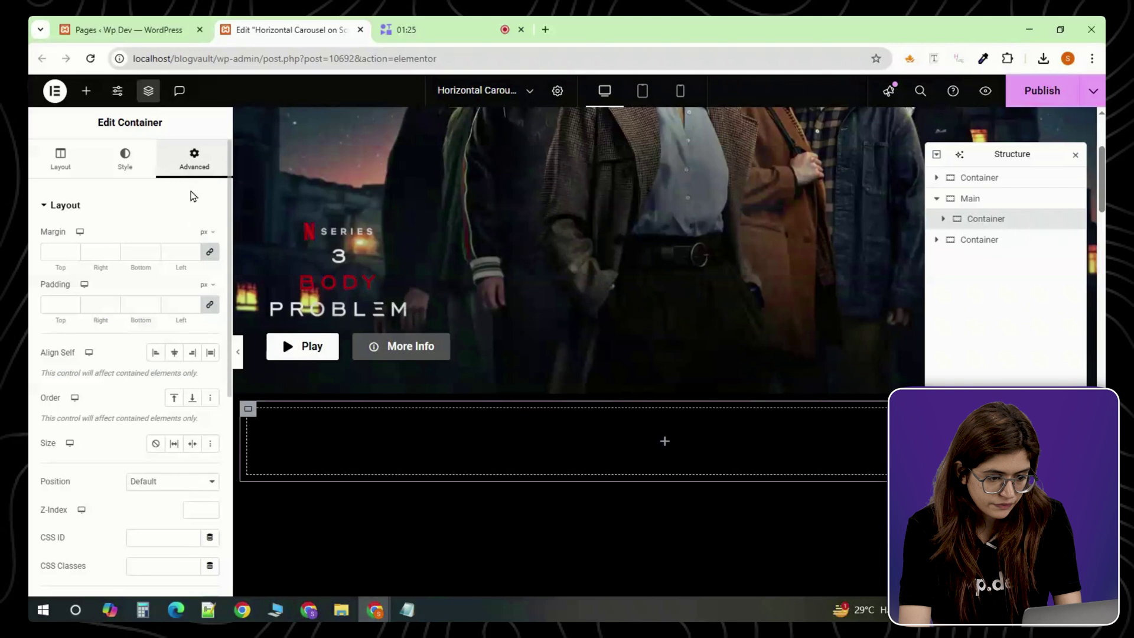
scroll(137, 496, "down", 2)
type("sticky-wrap")
scroll(64, 322, "down", 3)
Step: Make the inner container stick to the top within its column, and start renaming it
left_click(64, 320)
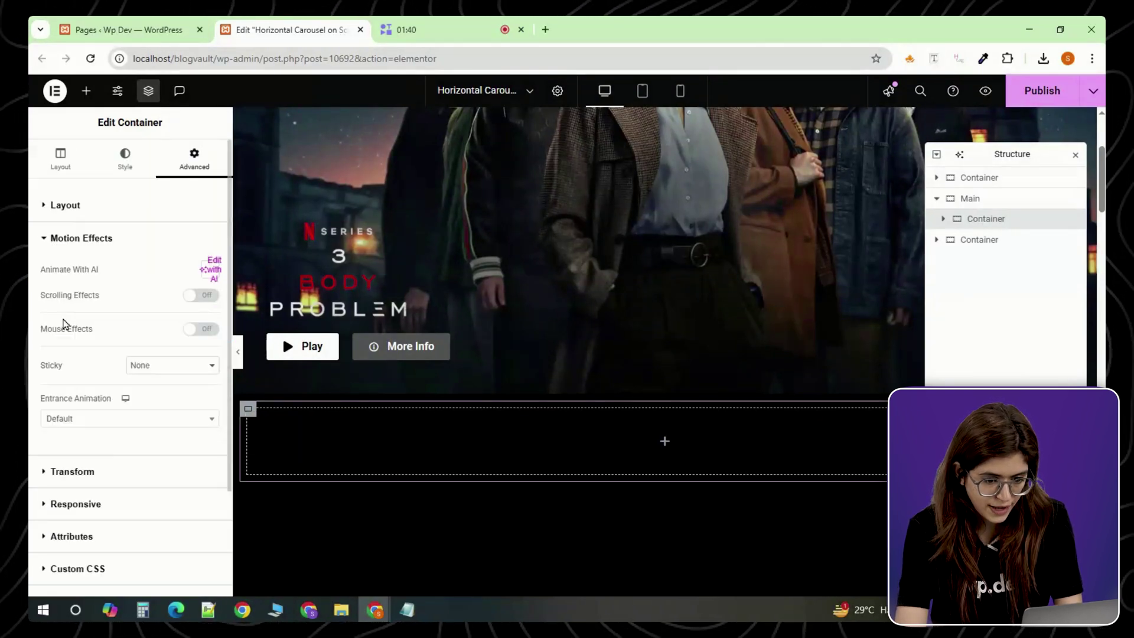
left_click(171, 368)
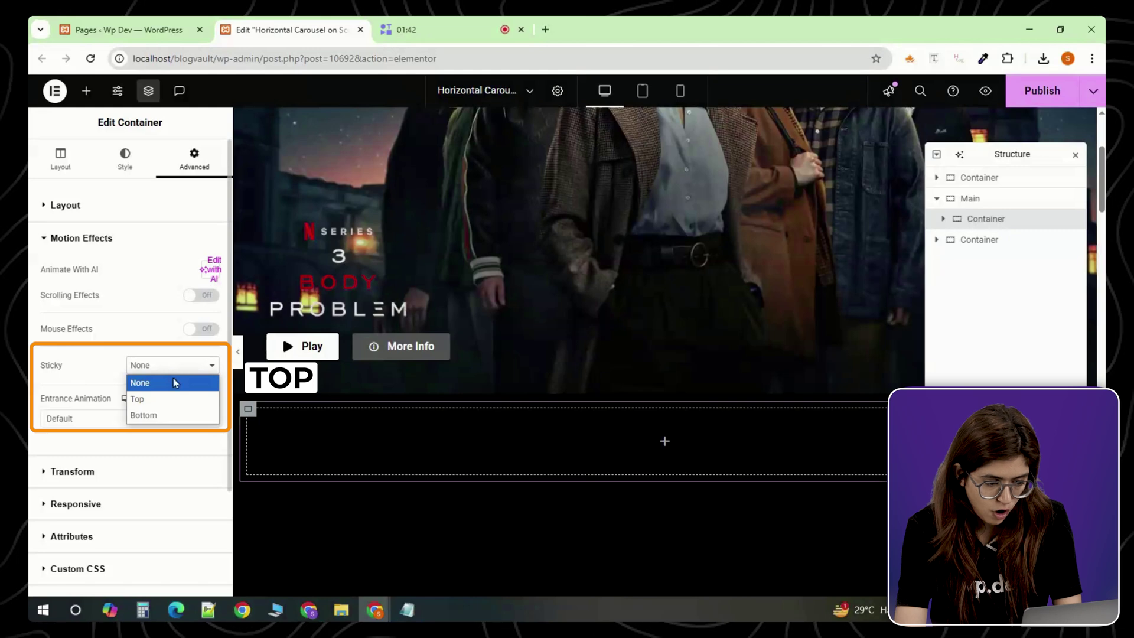
left_click(162, 400)
scroll(166, 414, "down", 3)
left_click(201, 420)
double_click(987, 220)
type("Sticky")
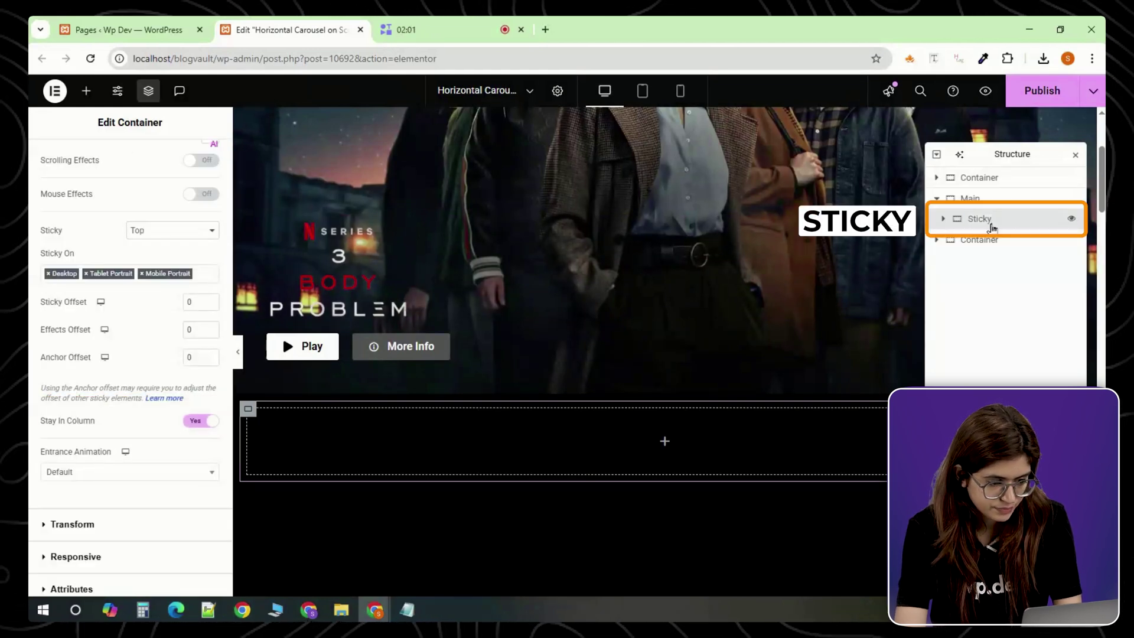
Step: Name the container Sticky and add a container inside the Heading row
key("Return")
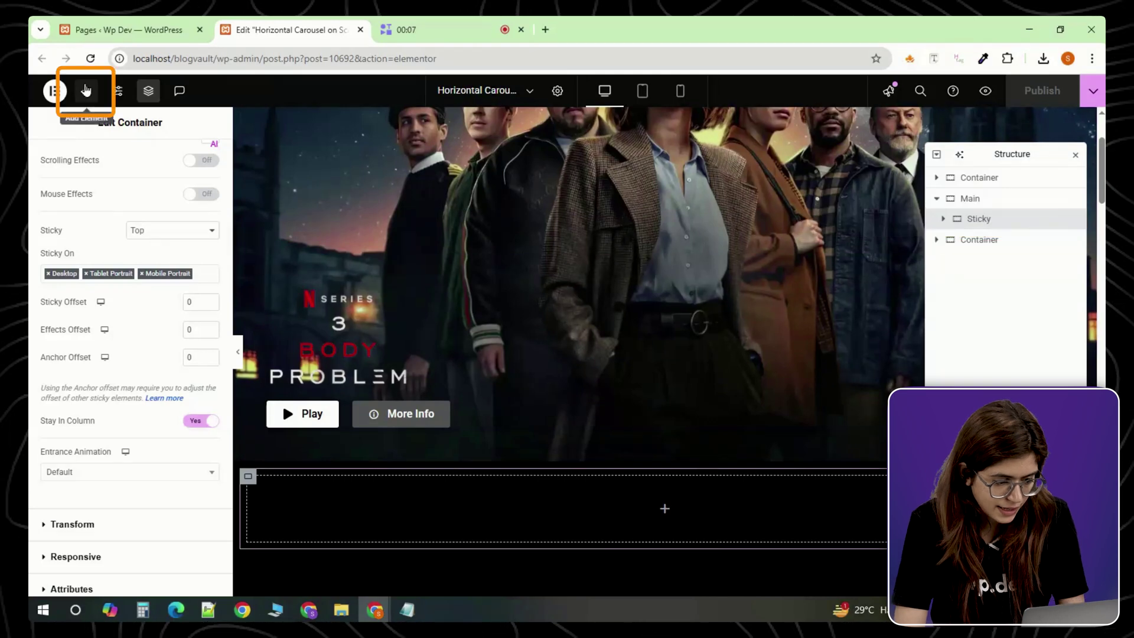
left_click(86, 90)
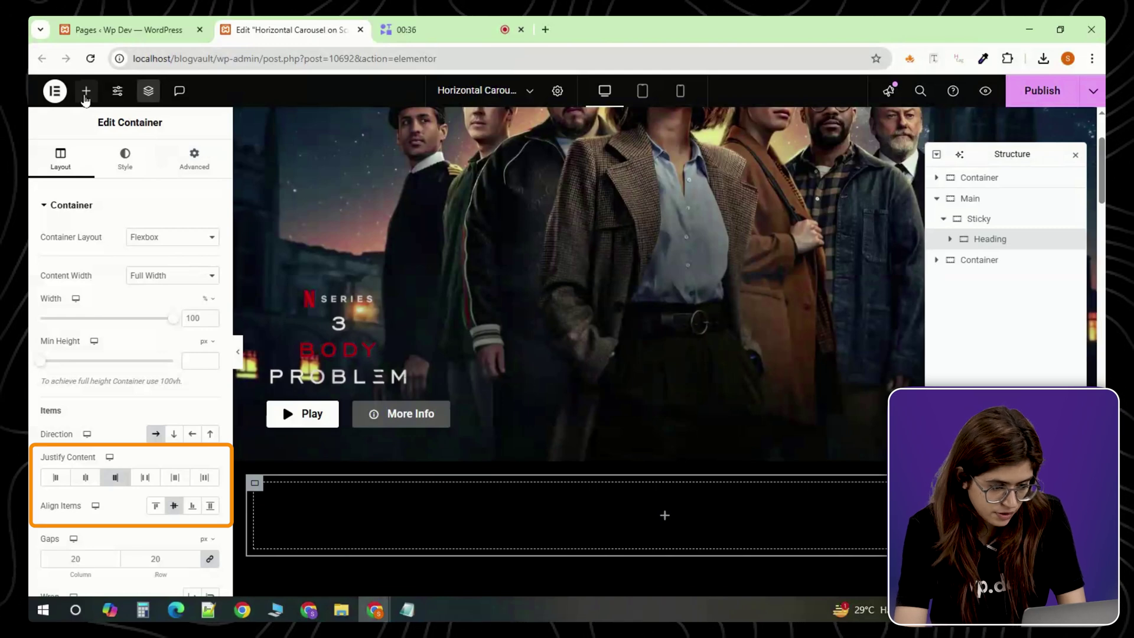
left_click(86, 93)
left_click(100, 282)
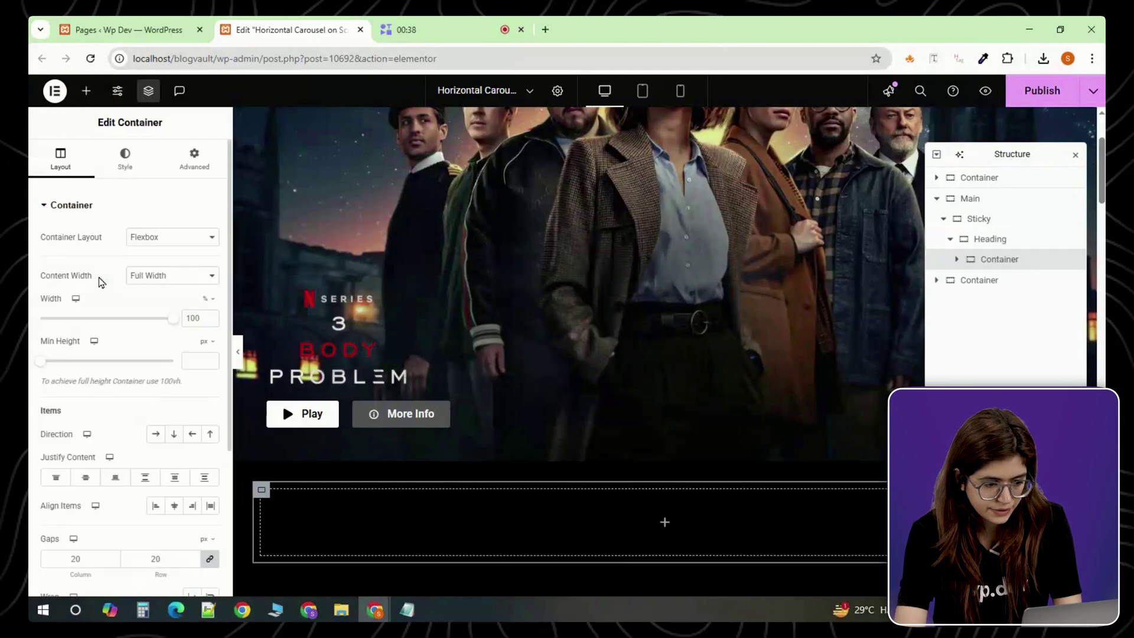
Step: Add the 'We Think You'll Love These' heading, plus a second container with a description text block
left_click(85, 90)
left_click(106, 373)
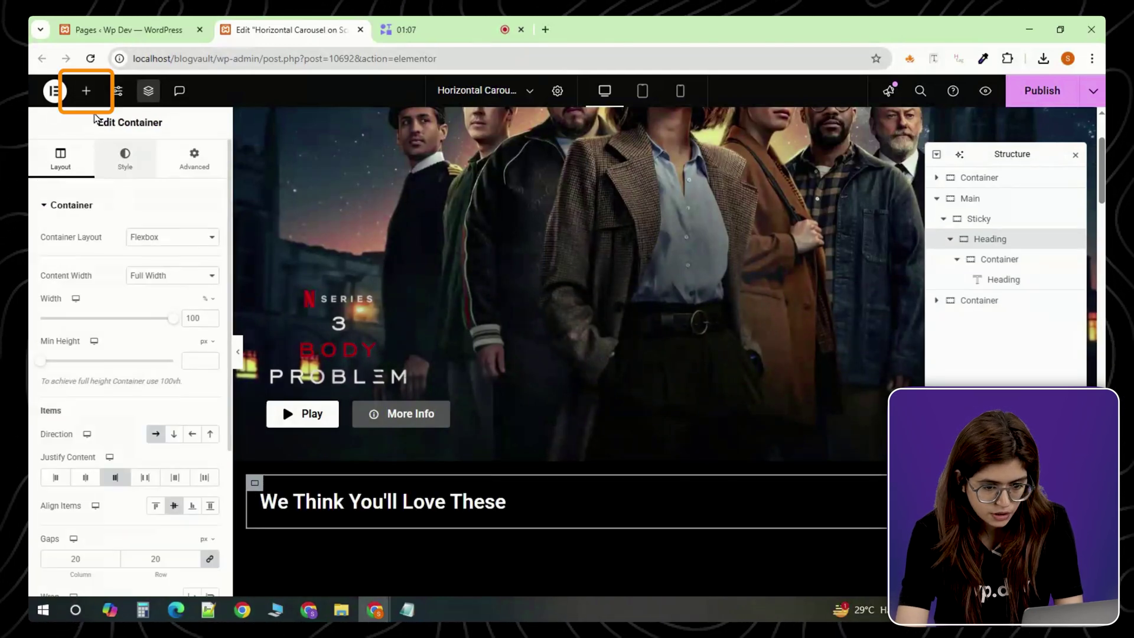
left_click(86, 91)
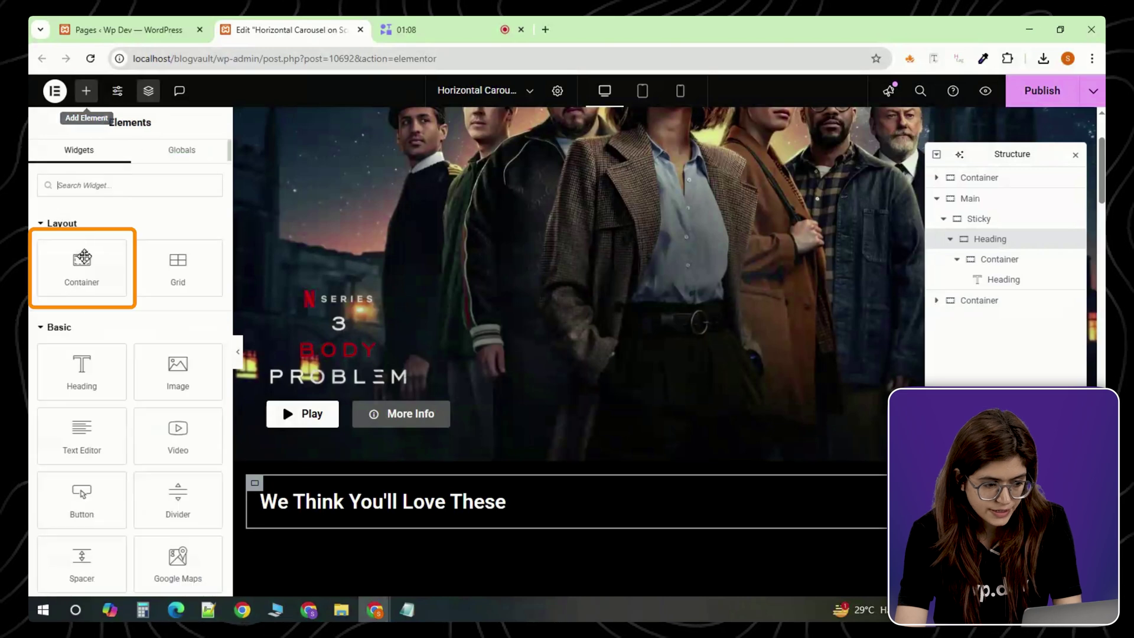
left_click(88, 288)
left_click(86, 90)
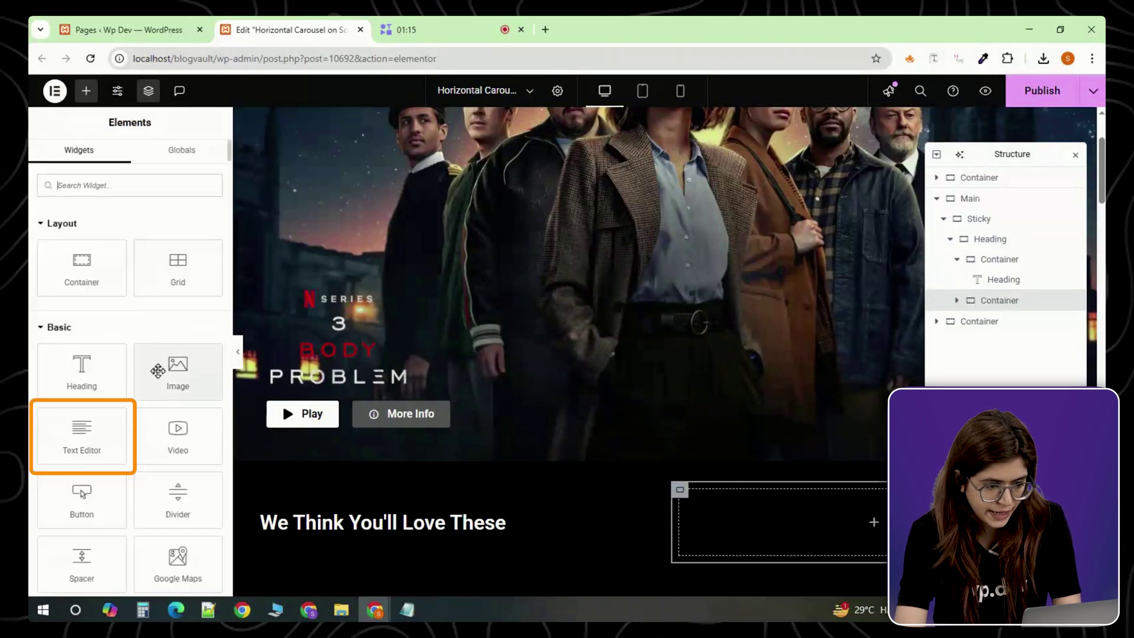
left_click(101, 444)
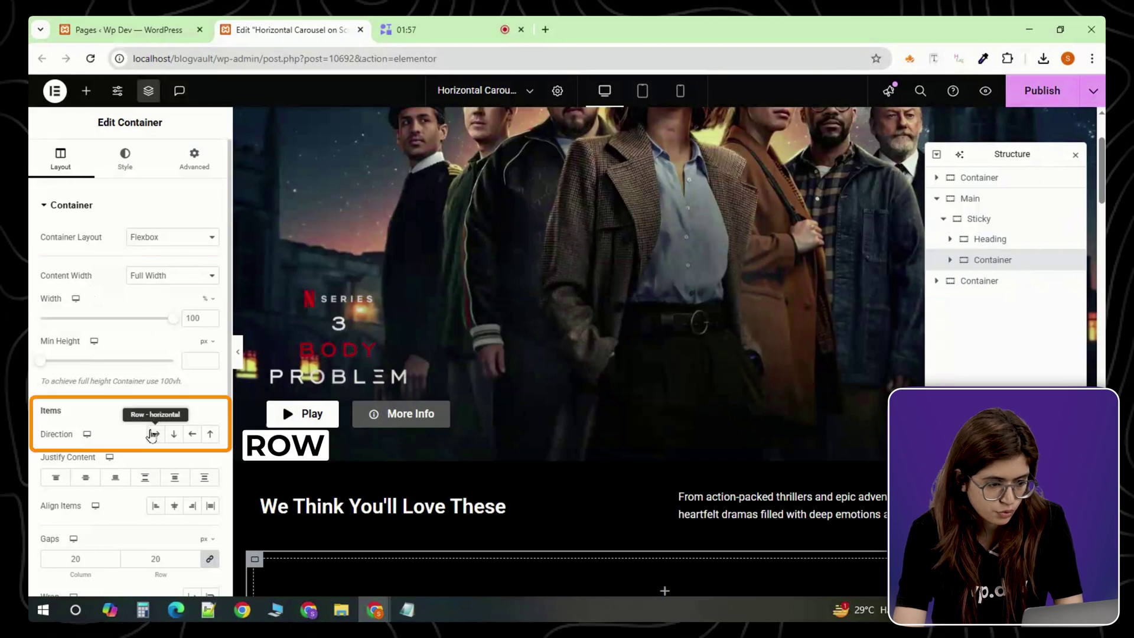
Step: Make the carousel container a single-line, non-wrapping row with hidden overflow
left_click(154, 435)
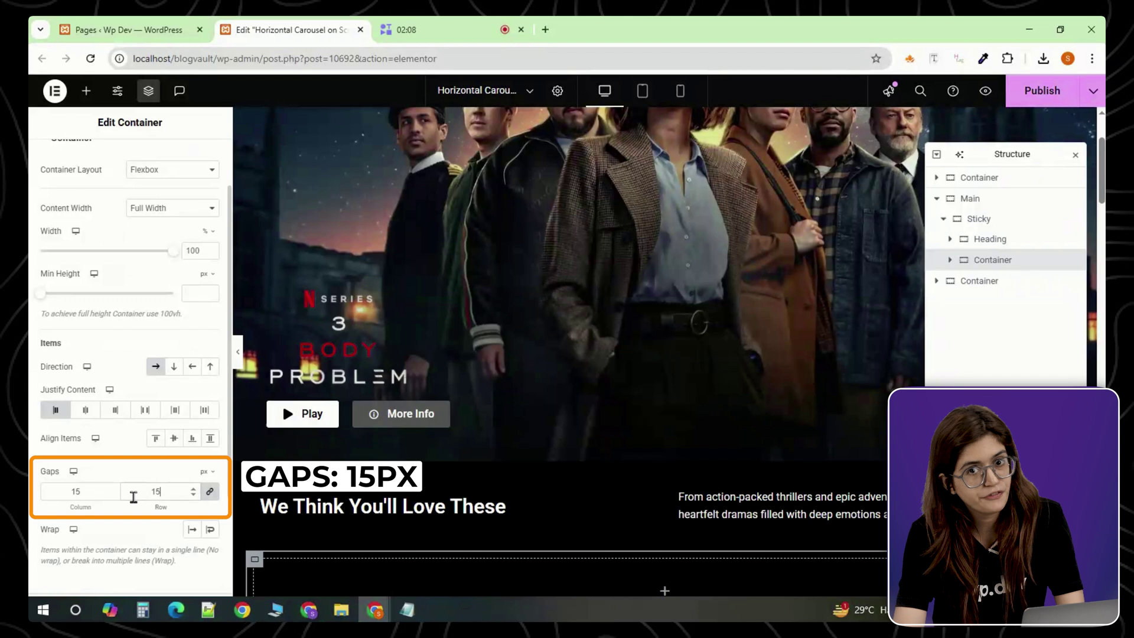
left_click(192, 529)
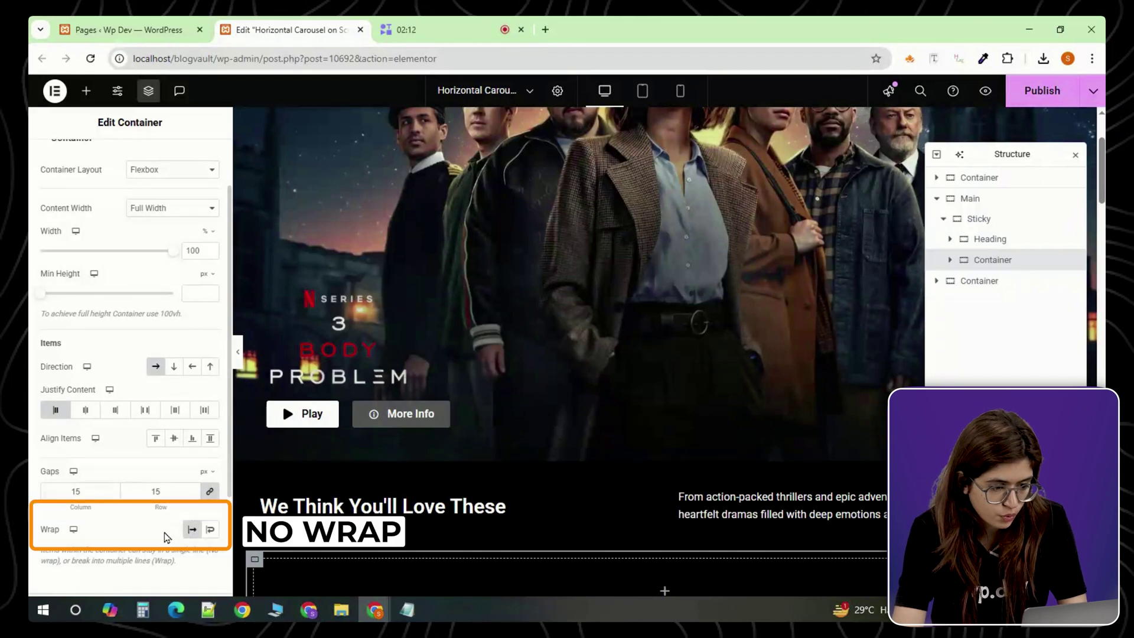
scroll(164, 536, "down", 3)
left_click(94, 476)
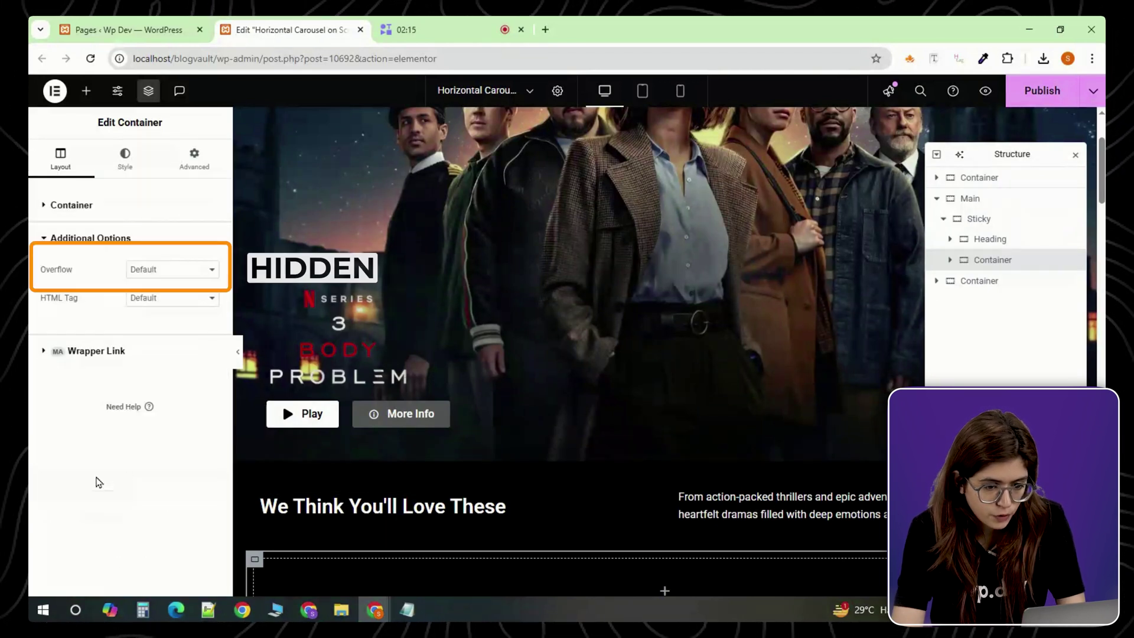
left_click(155, 271)
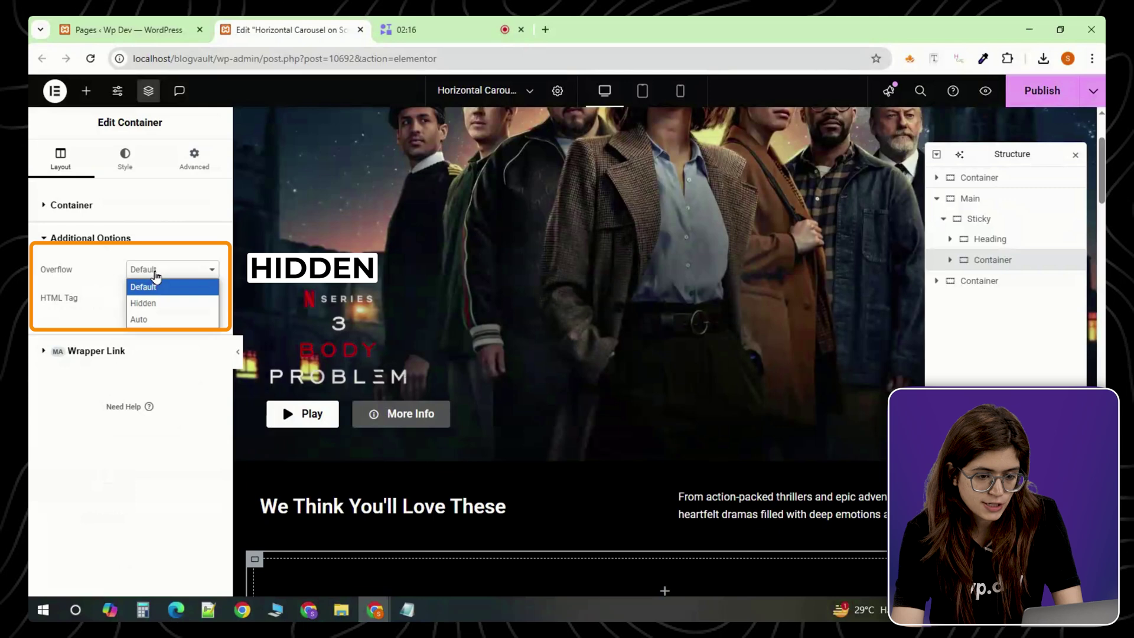
left_click(155, 303)
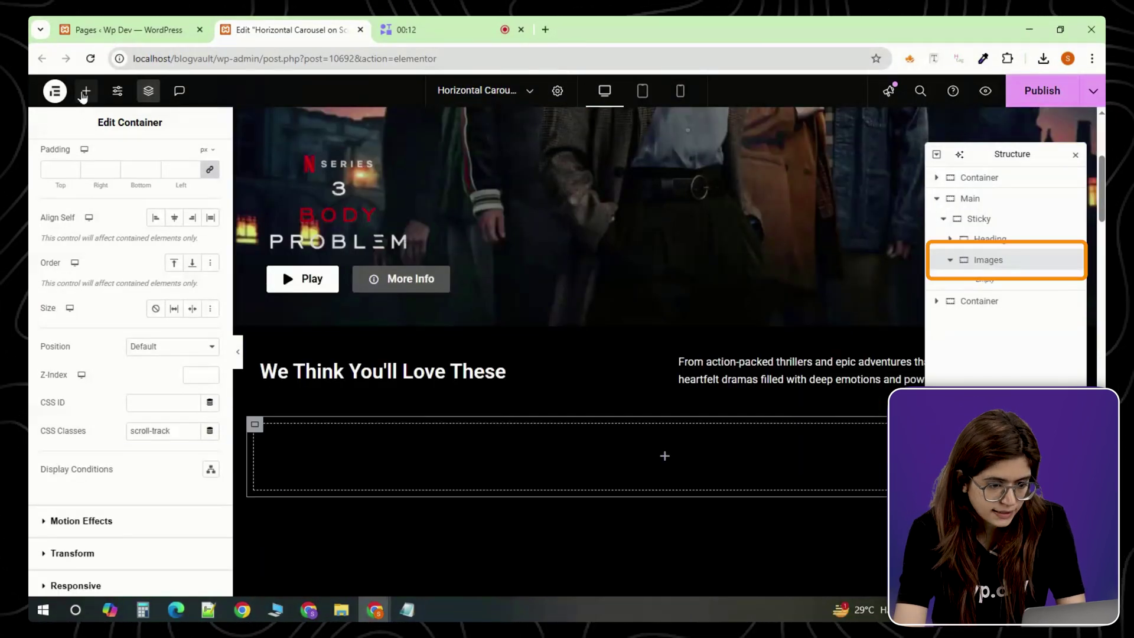
Step: Add a new card container inside the Images row
left_click(86, 90)
left_click(94, 266)
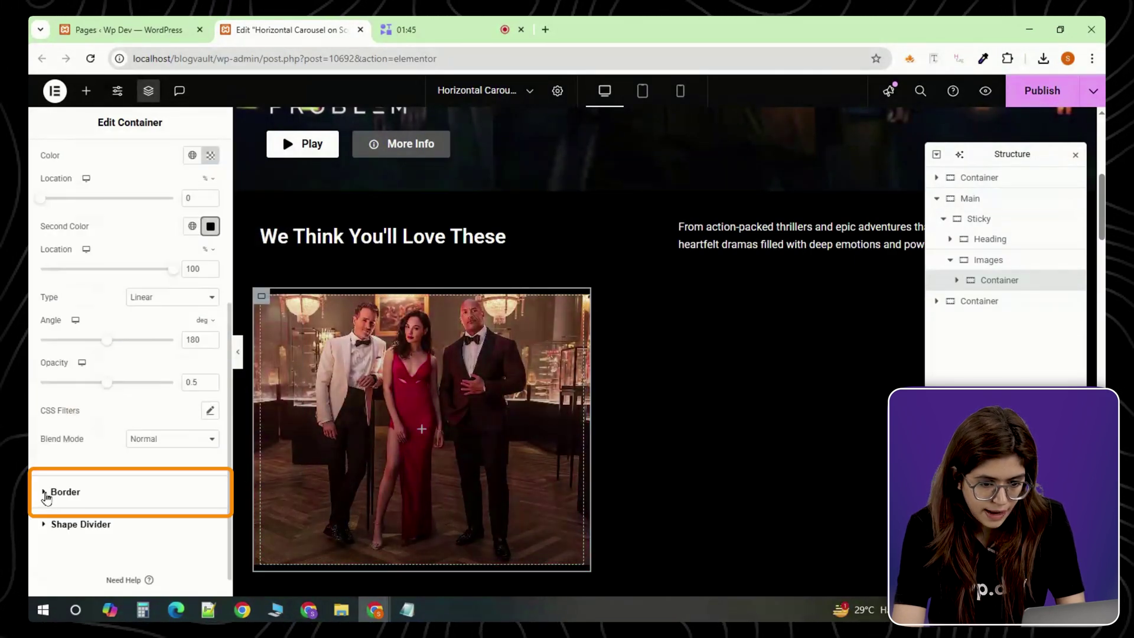
Step: Round the card's border corners and set its size to Grow to fill the row
left_click(46, 497)
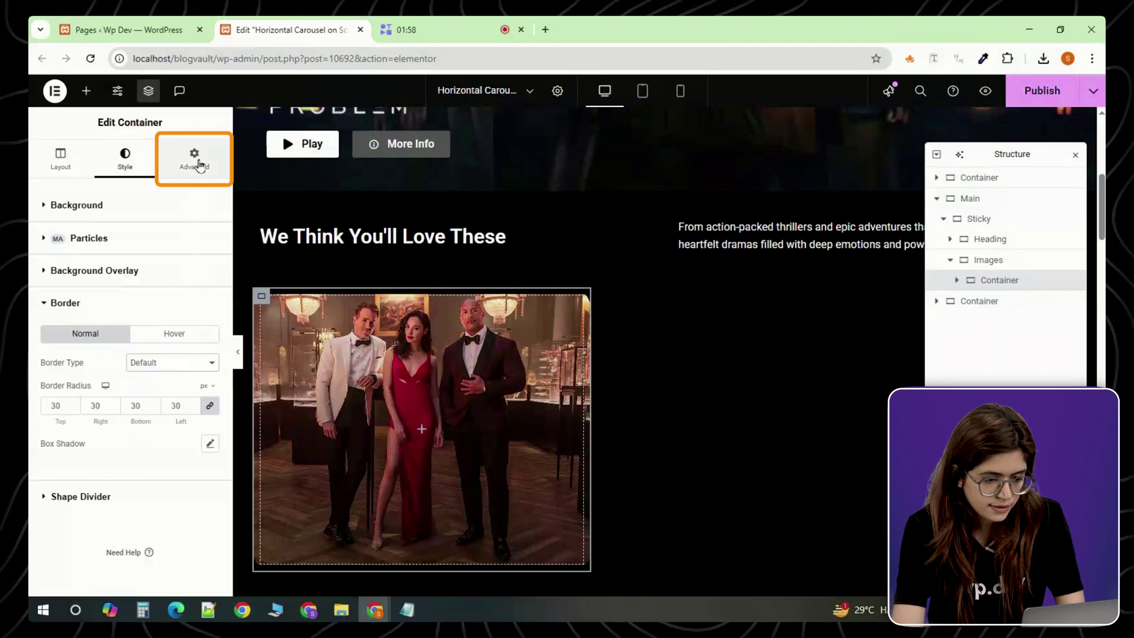
left_click(200, 167)
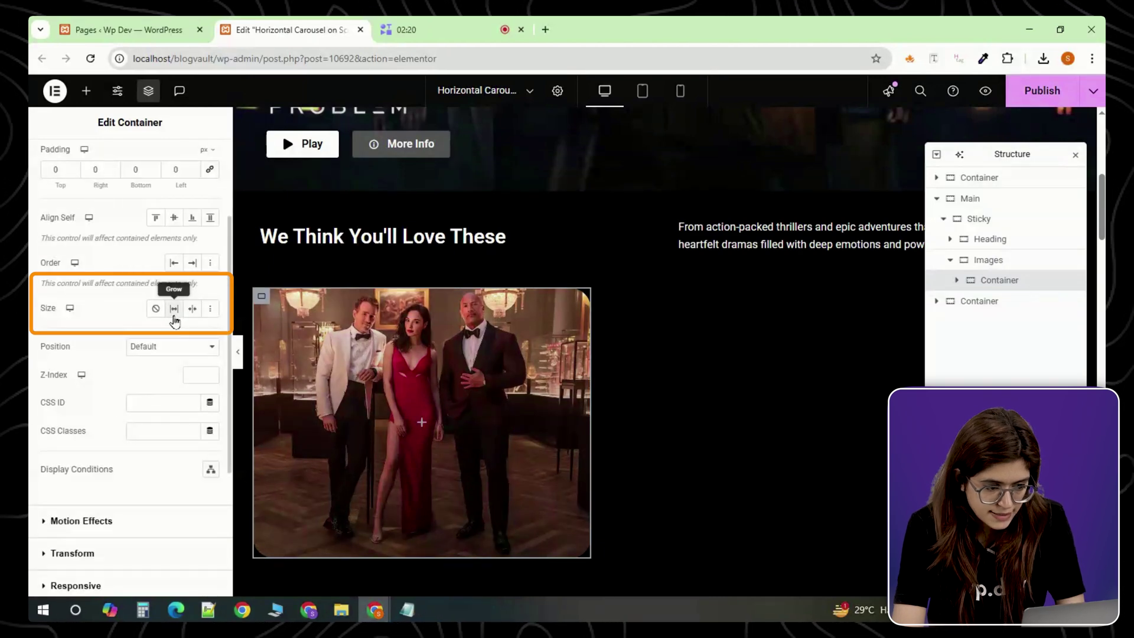
left_click(175, 308)
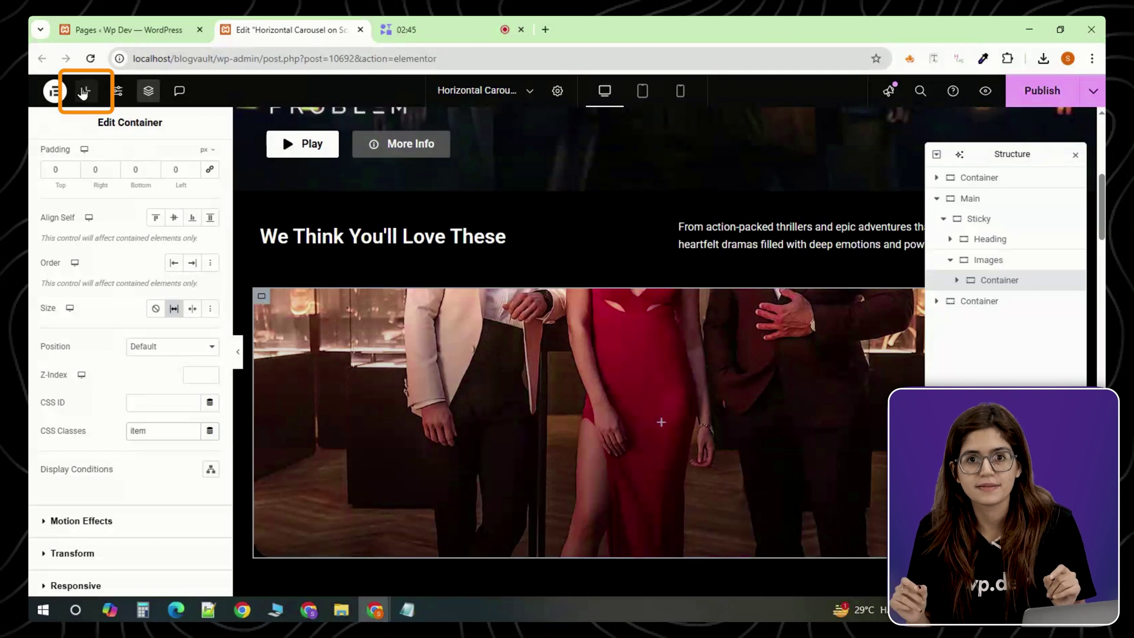
Step: Add a child container to the card laid out as a Space Between row
left_click(86, 94)
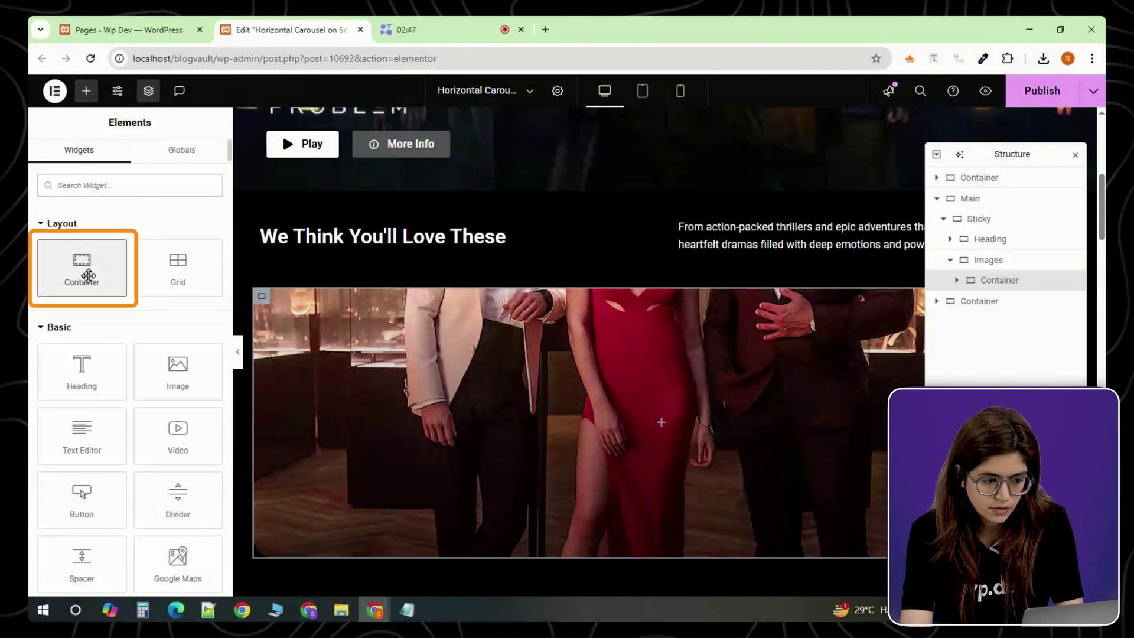
left_click(86, 275)
left_click(155, 433)
left_click(151, 481)
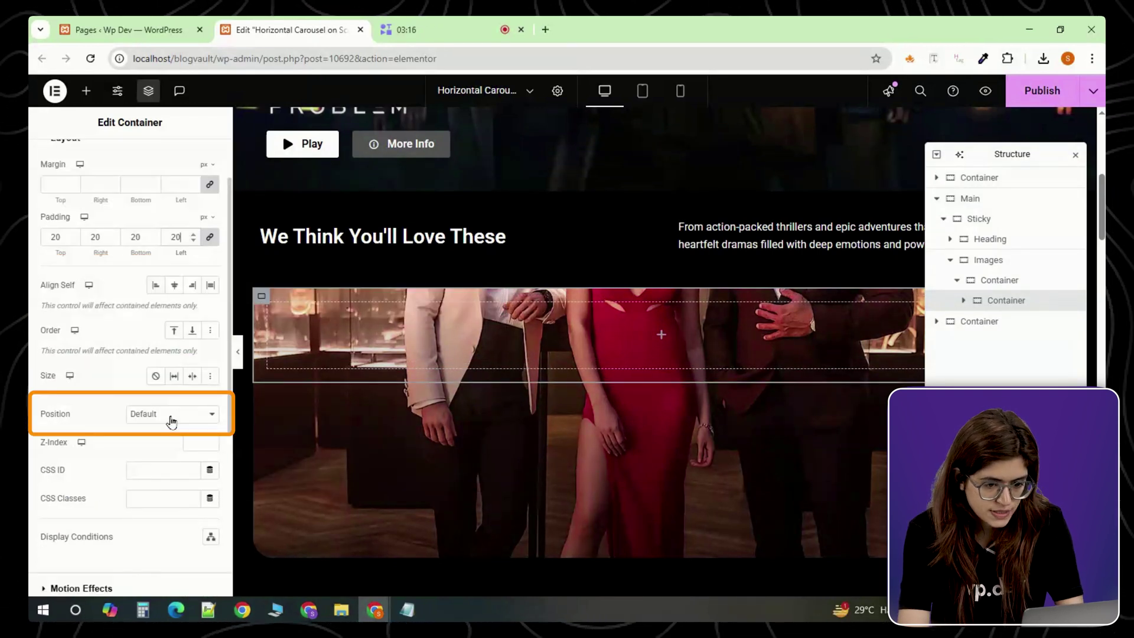
Step: Position the child container absolutely at the card's bottom and add an image-free Image Box
left_click(169, 416)
left_click(170, 448)
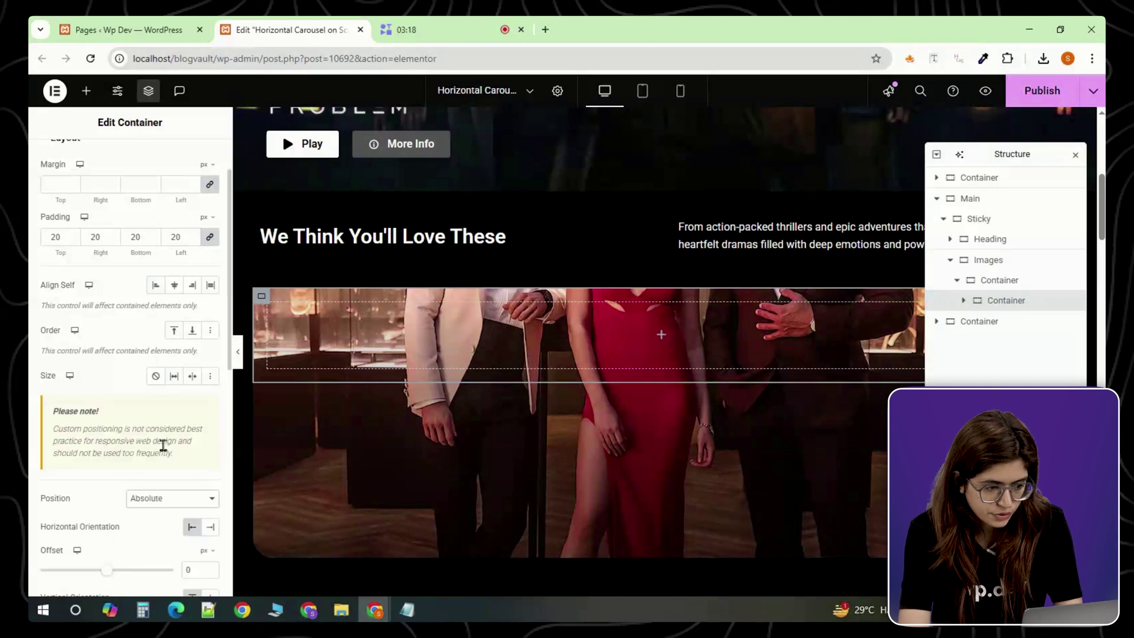
scroll(189, 465, "down", 1)
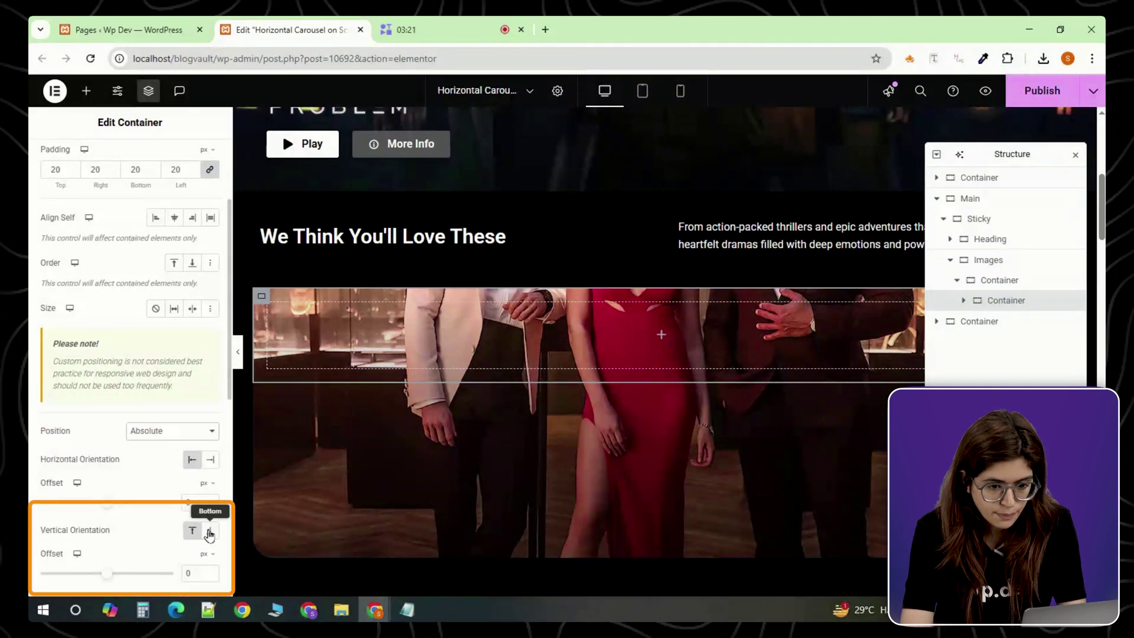
left_click(209, 532)
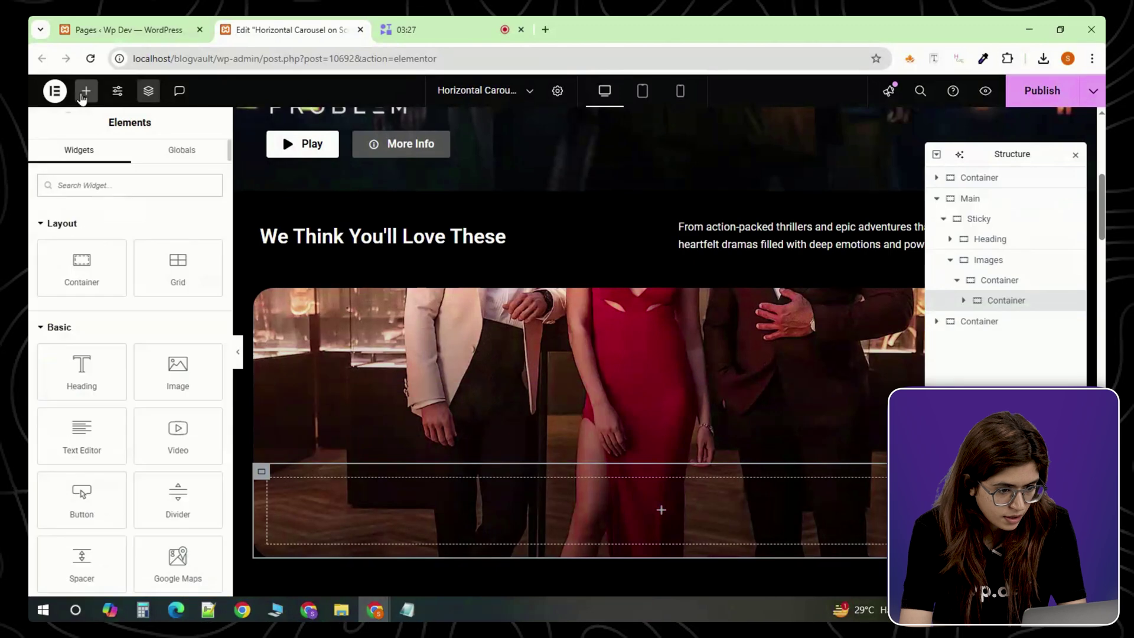
type("imag")
left_click(171, 231)
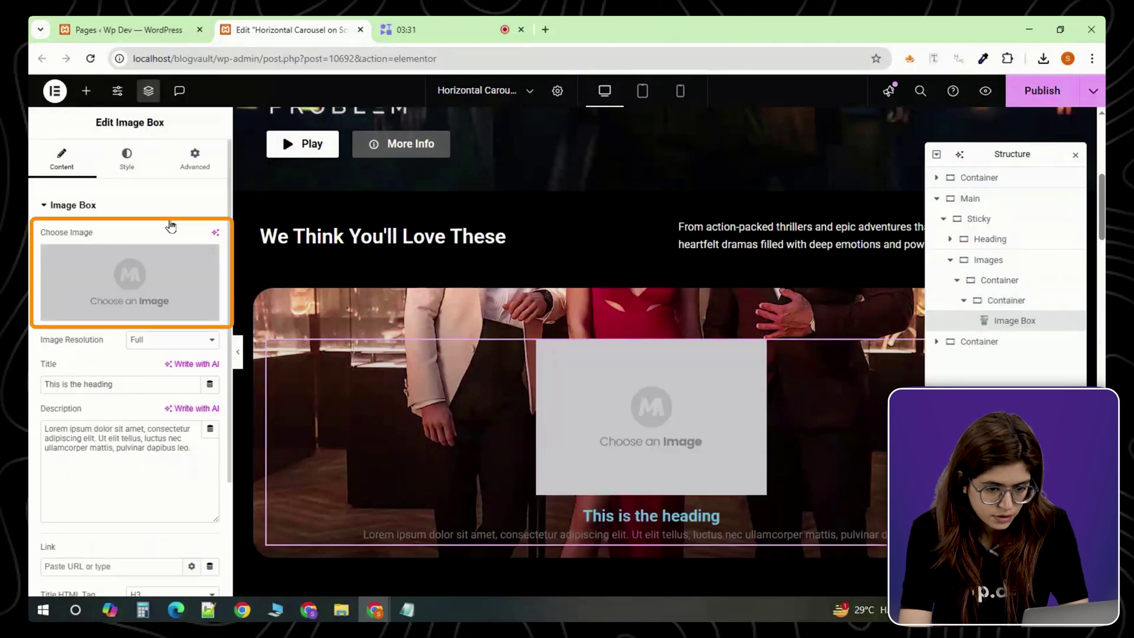
left_click(204, 260)
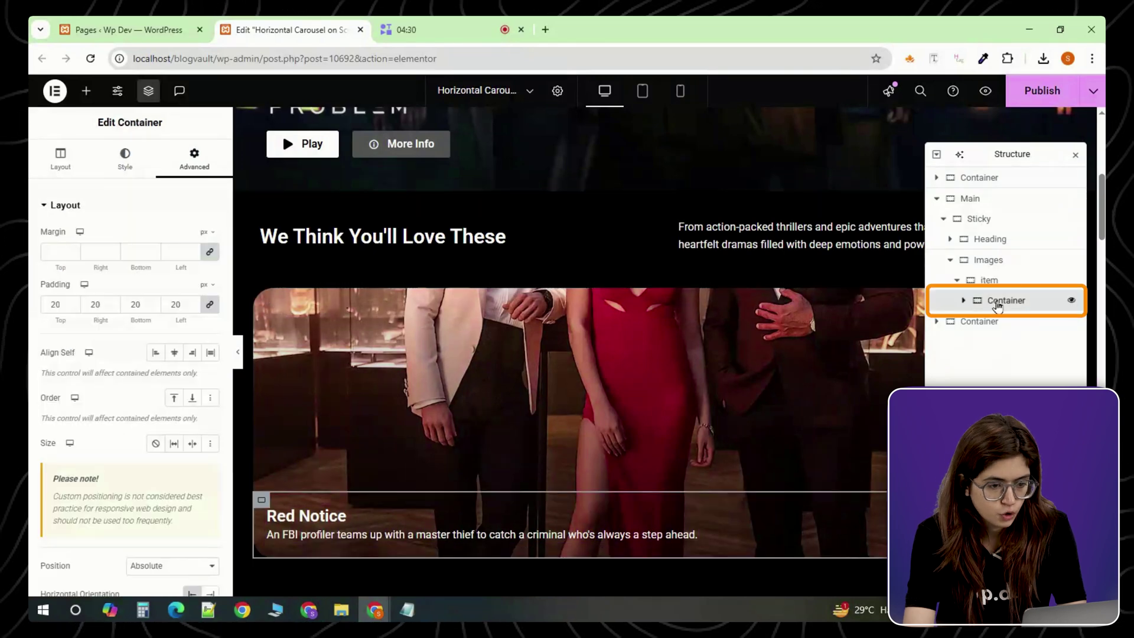
Step: Duplicate the inner container, remove its Image Box, and align the genre tag to the end
right_click(998, 299)
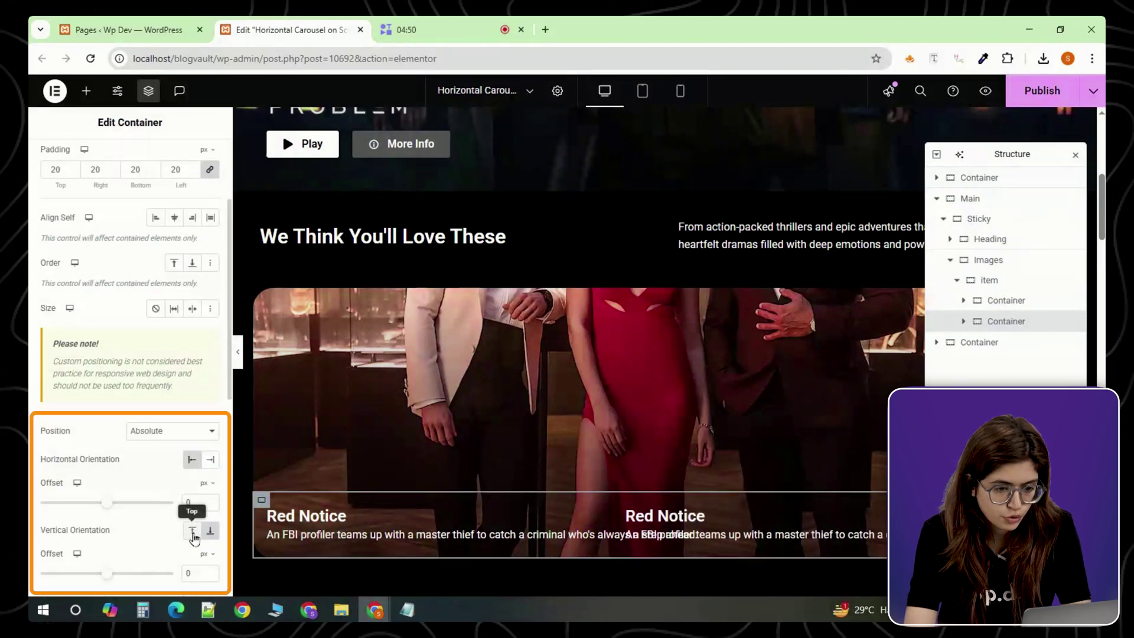
left_click(195, 534)
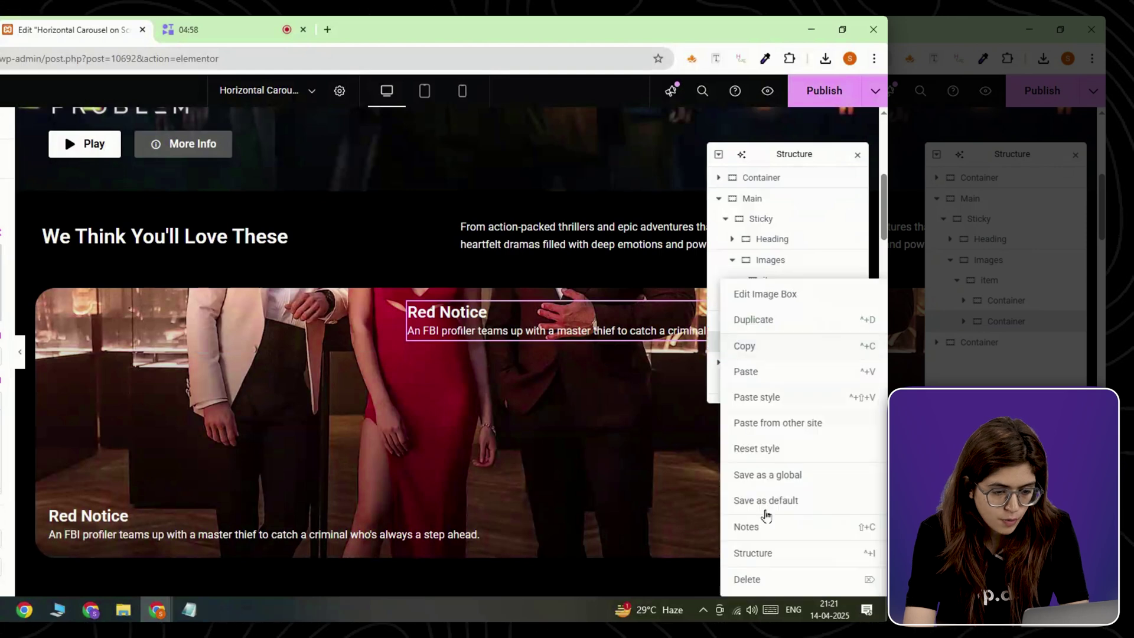
left_click(760, 579)
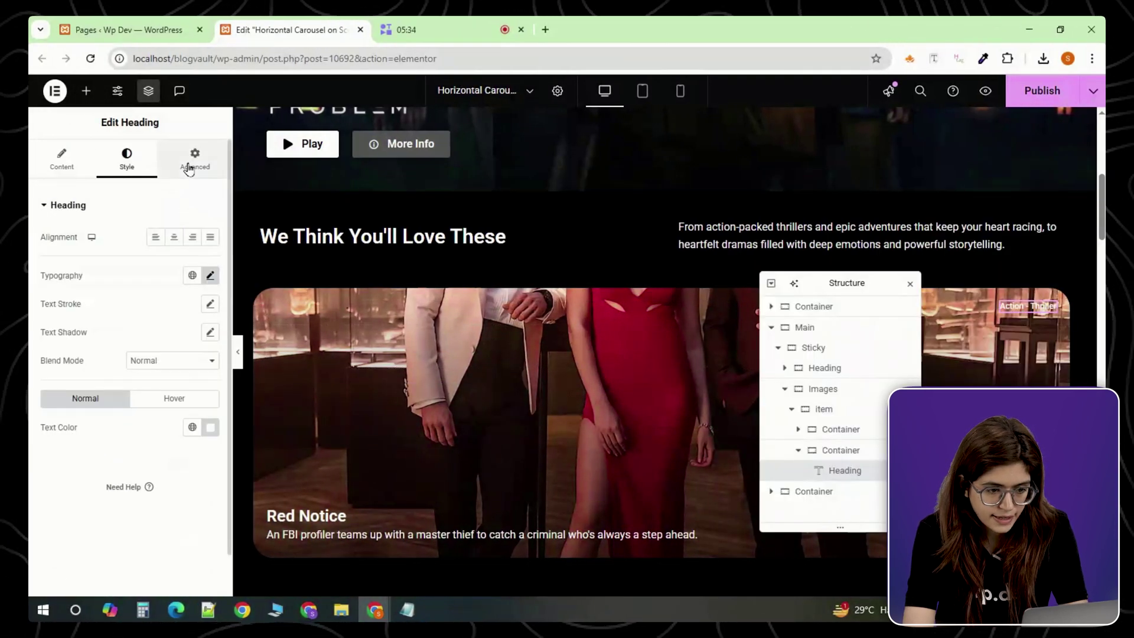
left_click(194, 161)
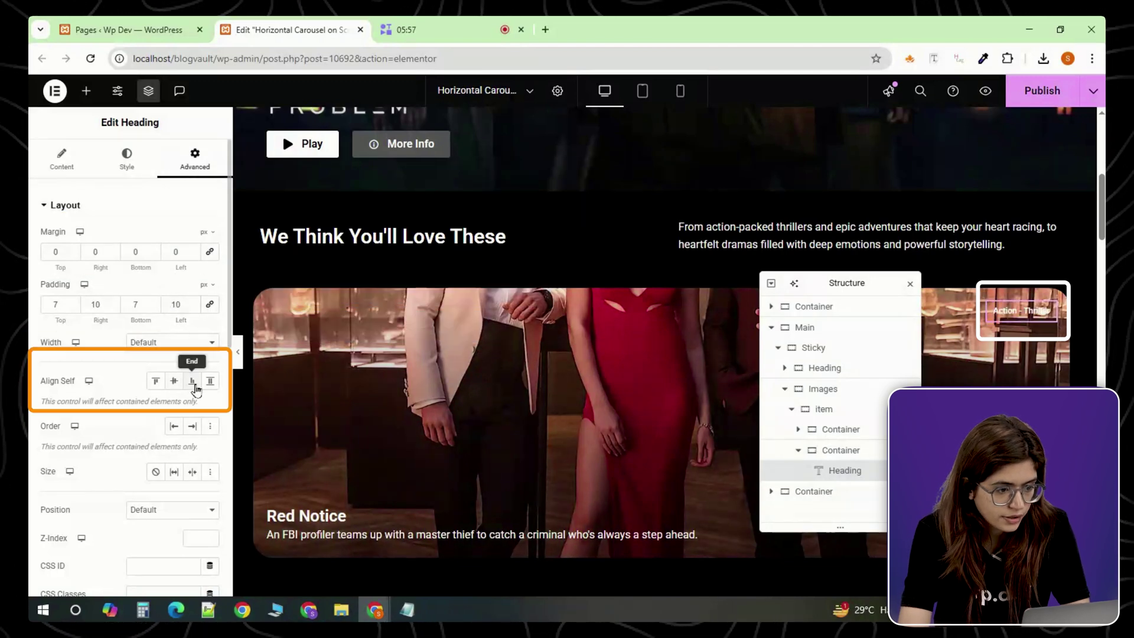
left_click(193, 382)
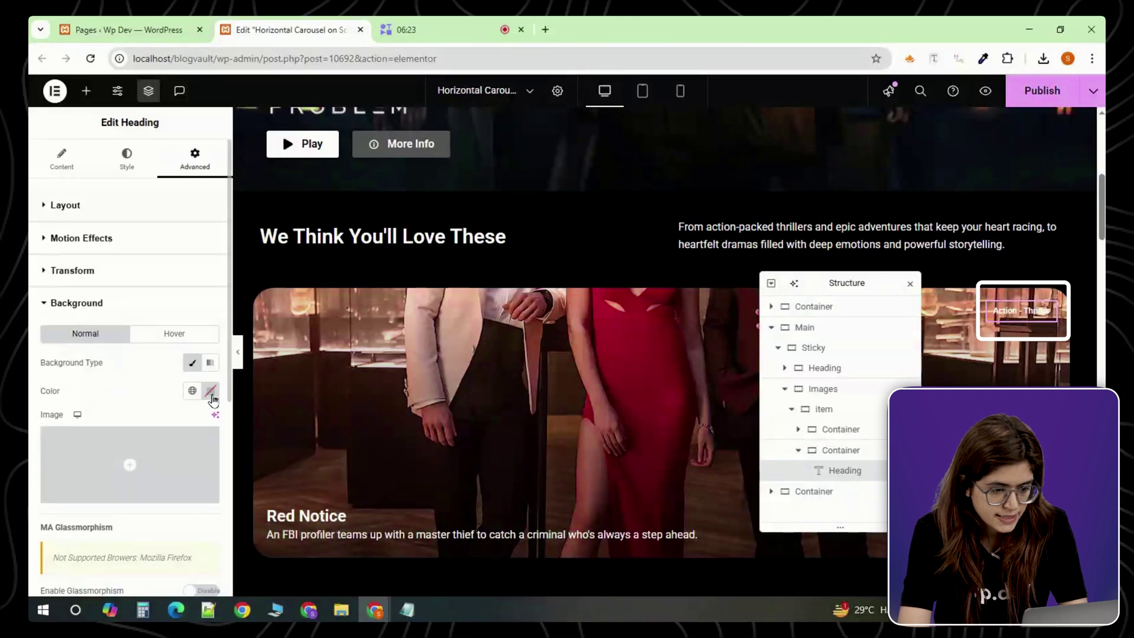
Step: Give the genre tag a black background at about 0.49 opacity
left_click(210, 390)
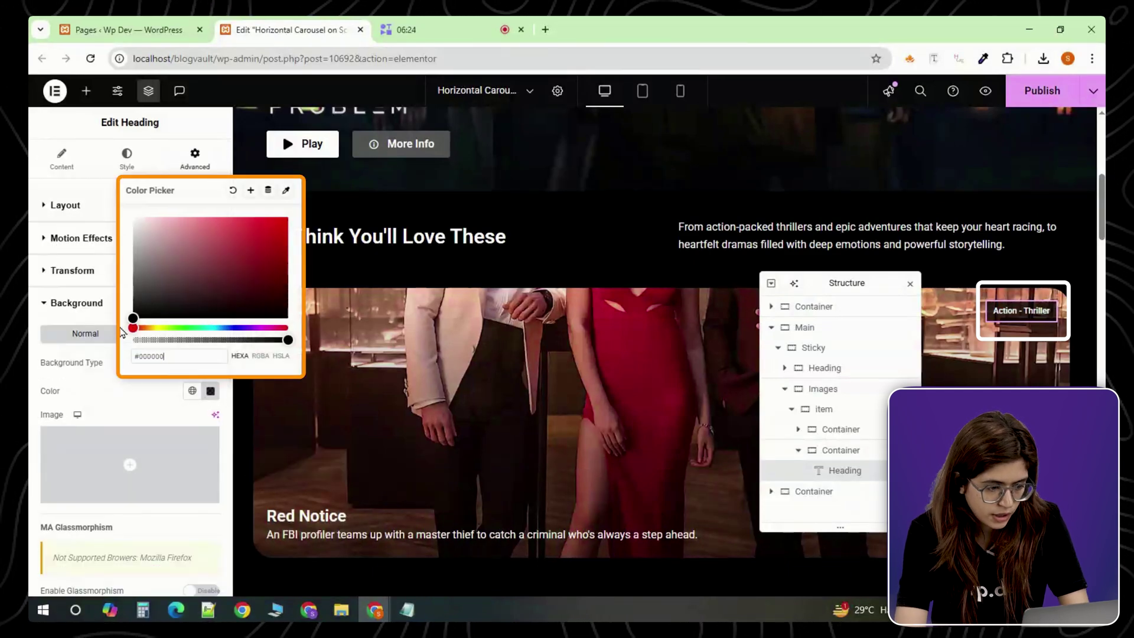
left_click_drag(288, 340, 209, 341)
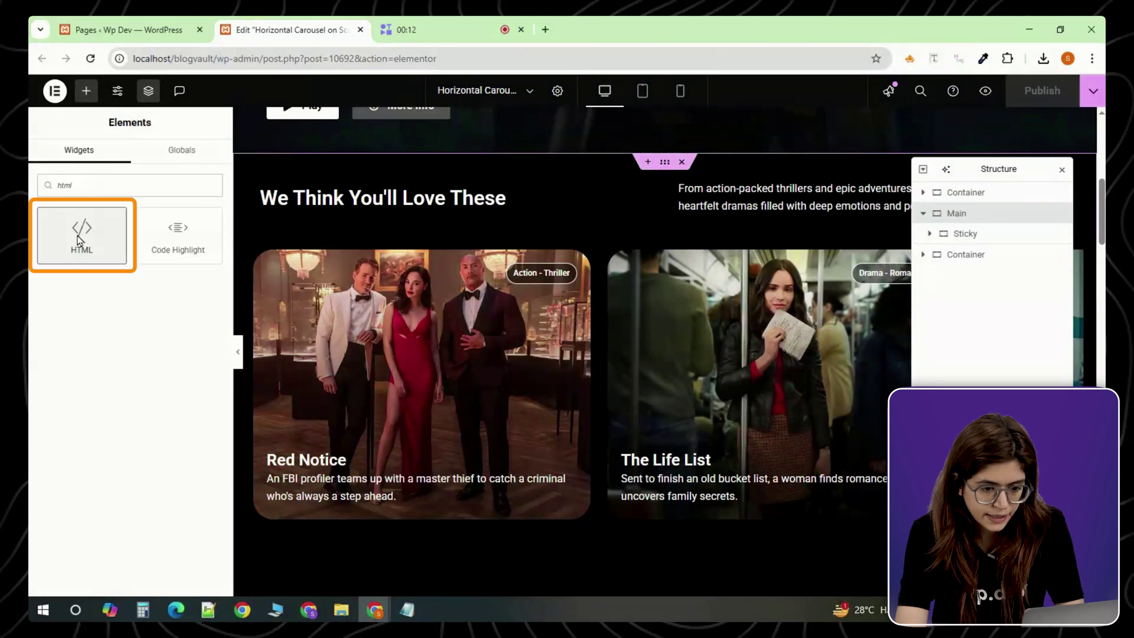
Step: Add an HTML widget under Main and paste the carousel CSS into its code box
left_click(79, 239)
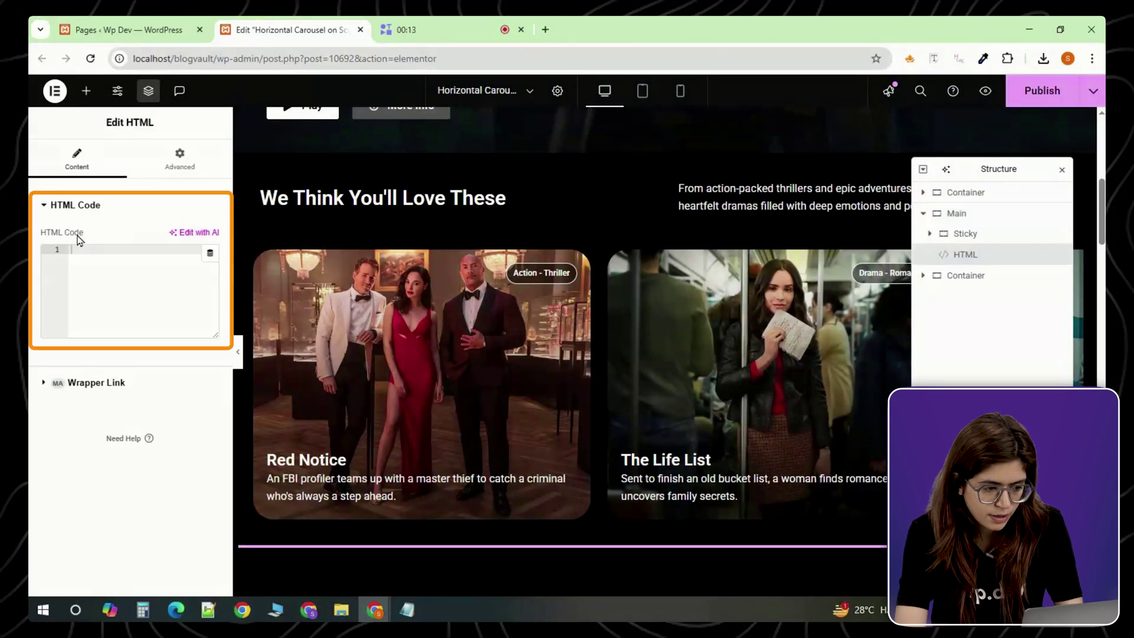
right_click(114, 290)
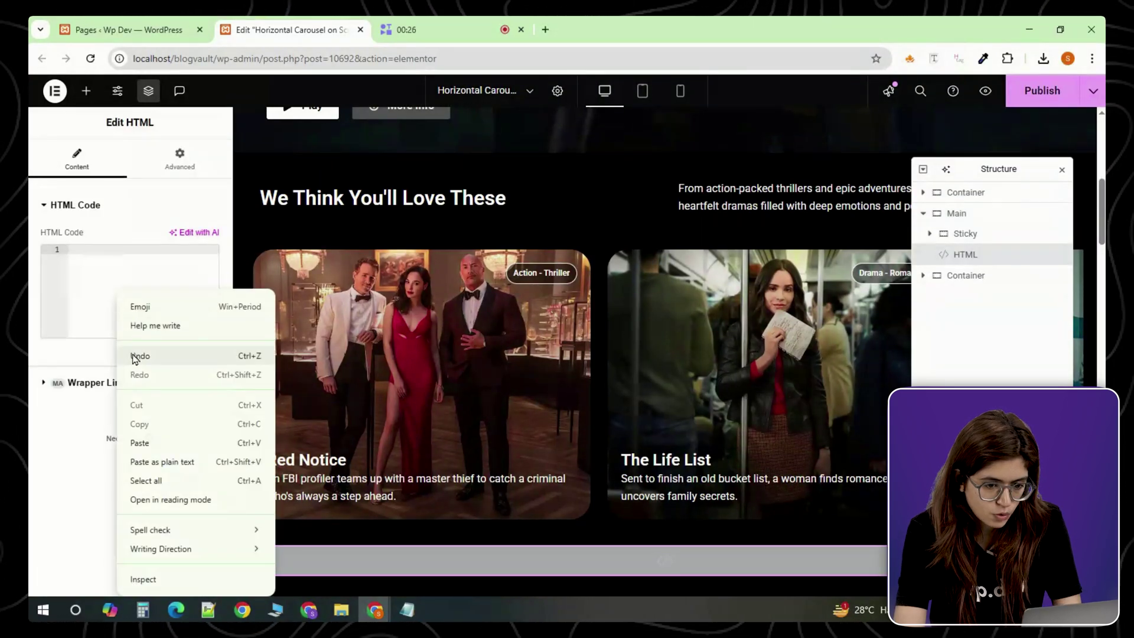
left_click(142, 442)
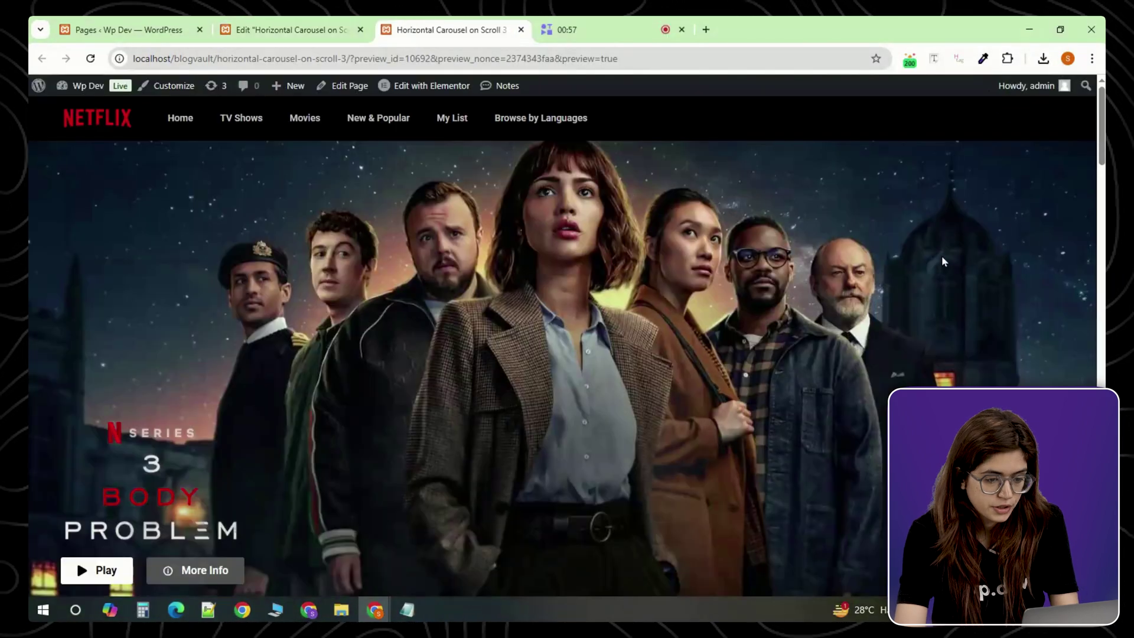
scroll(958, 274, "down", 3)
scroll(958, 274, "down", 3)
scroll(958, 273, "down", 3)
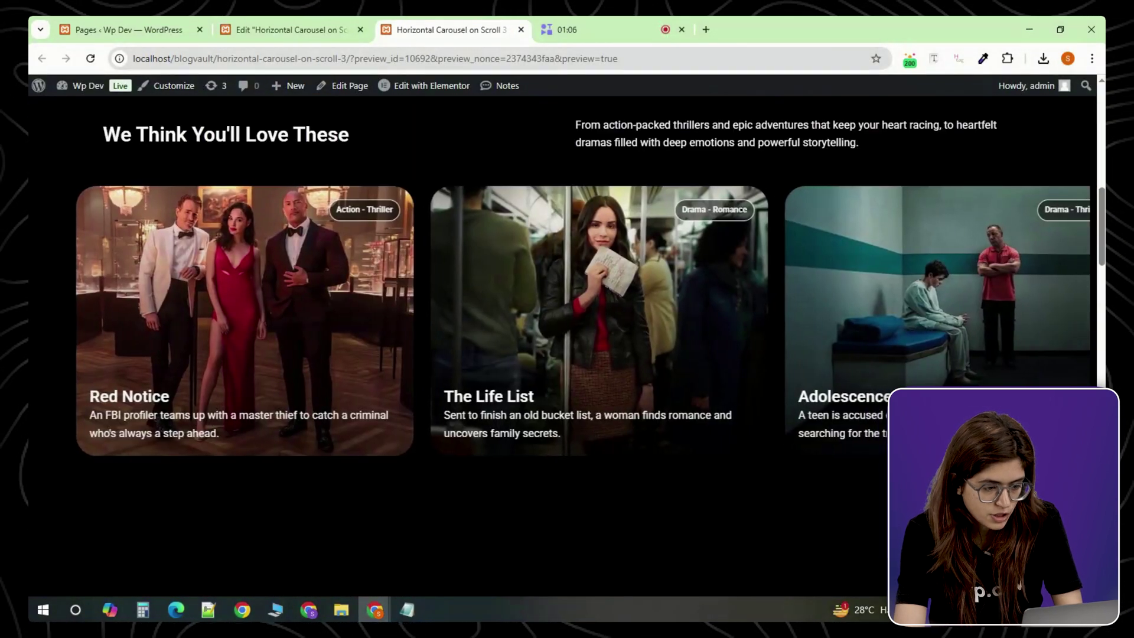
scroll(958, 273, "down", 2)
scroll(958, 273, "down", 2)
scroll(958, 273, "down", 2)
scroll(562, 322, "down", 2)
scroll(561, 322, "down", 2)
scroll(561, 322, "down", 2)
scroll(561, 322, "down", 2)
scroll(718, 401, "up", 2)
scroll(718, 401, "up", 2)
scroll(718, 401, "up", 2)
scroll(718, 401, "up", 2)
scroll(585, 384, "up", 2)
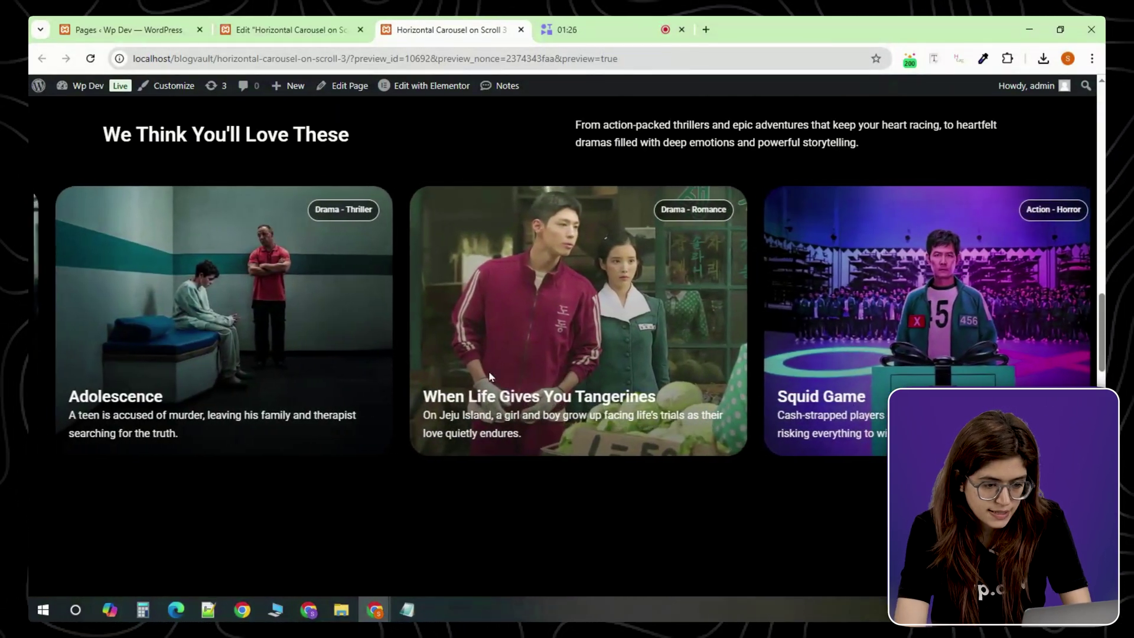
scroll(346, 377, "up", 2)
scroll(348, 376, "up", 2)
scroll(362, 378, "up", 2)
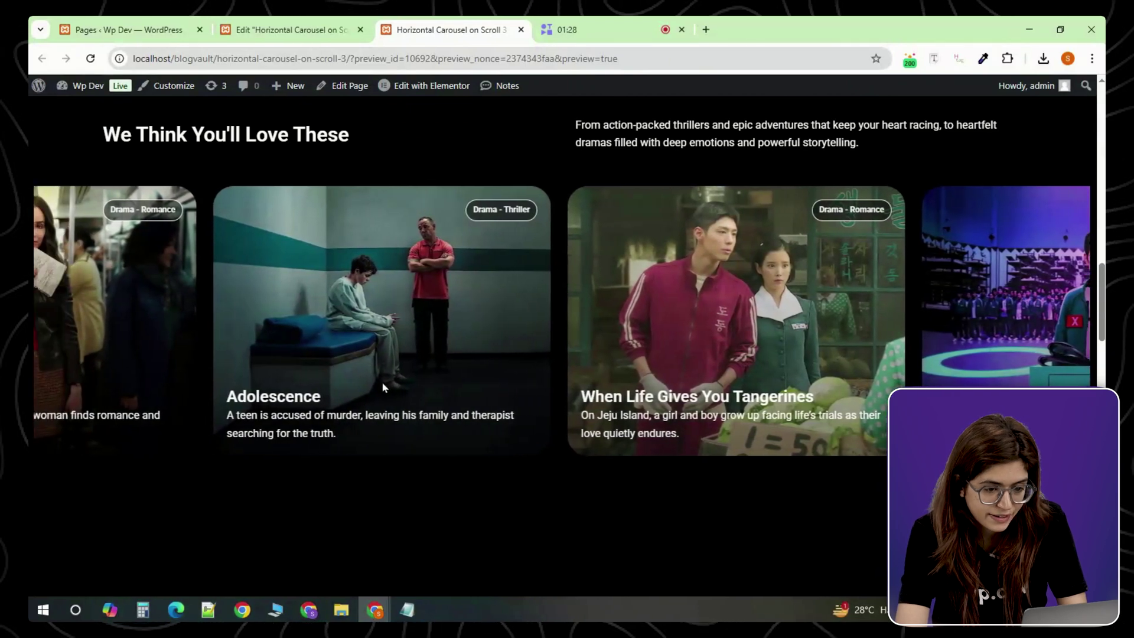
scroll(383, 382, "up", 2)
scroll(236, 413, "up", 2)
scroll(286, 486, "up", 2)
scroll(286, 500, "up", 2)
scroll(239, 497, "up", 2)
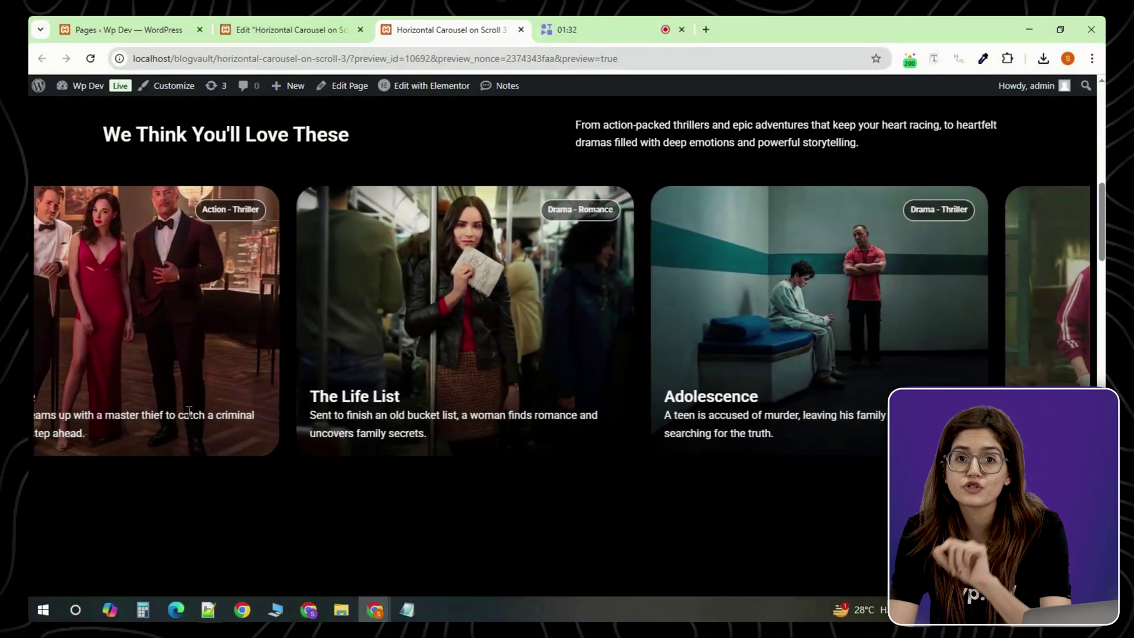
scroll(310, 412, "up", 2)
scroll(484, 428, "up", 2)
scroll(516, 441, "up", 2)
scroll(574, 455, "up", 2)
scroll(626, 461, "up", 2)
Step: Scroll the preview to the 'We Think You'll Love These' carousel with Red Notice first
scroll(680, 470, "up", 2)
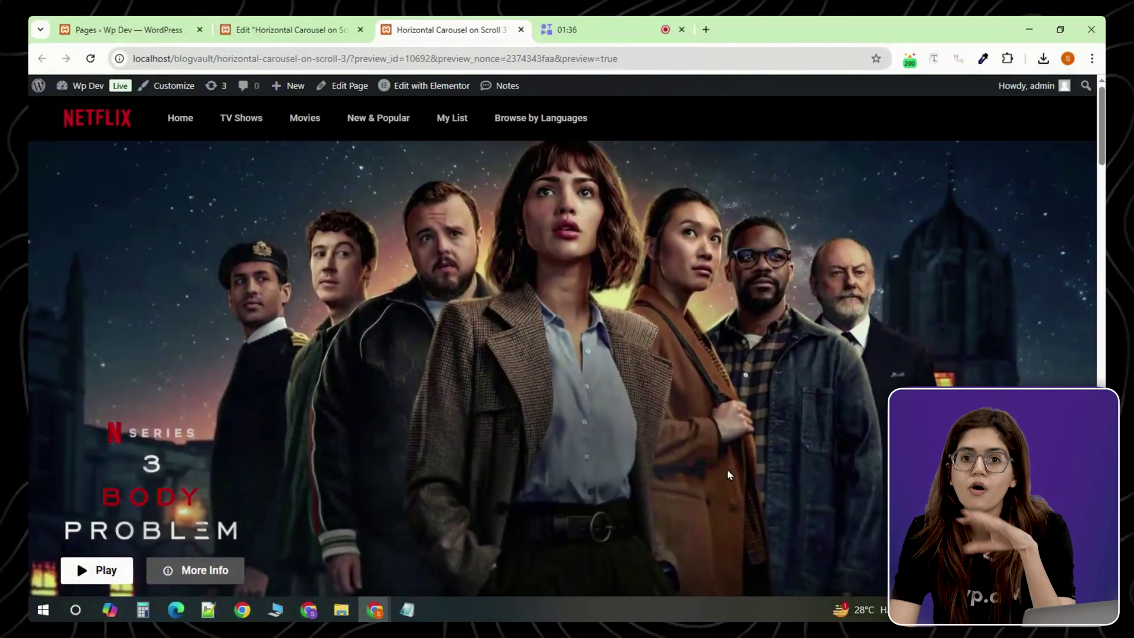
scroll(958, 274, "down", 3)
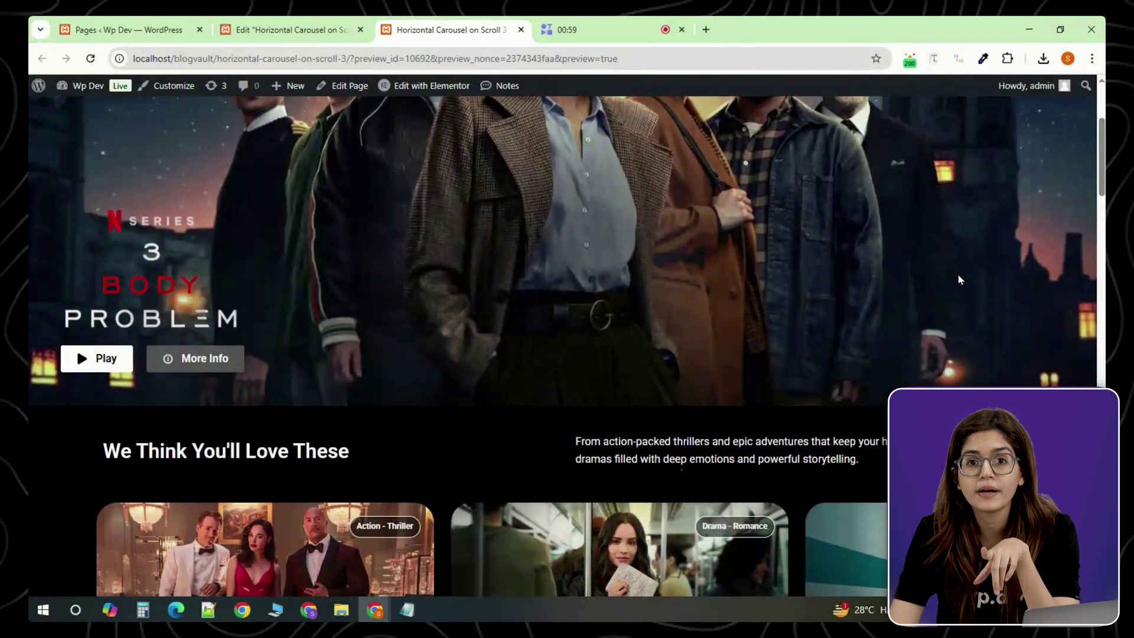
scroll(959, 275, "down", 3)
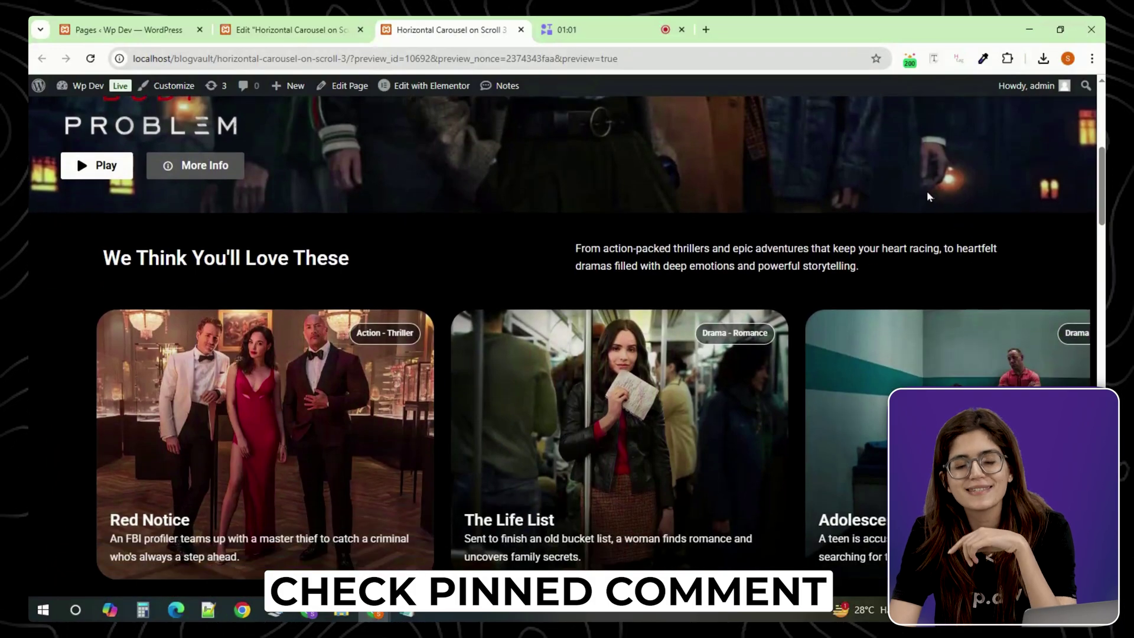